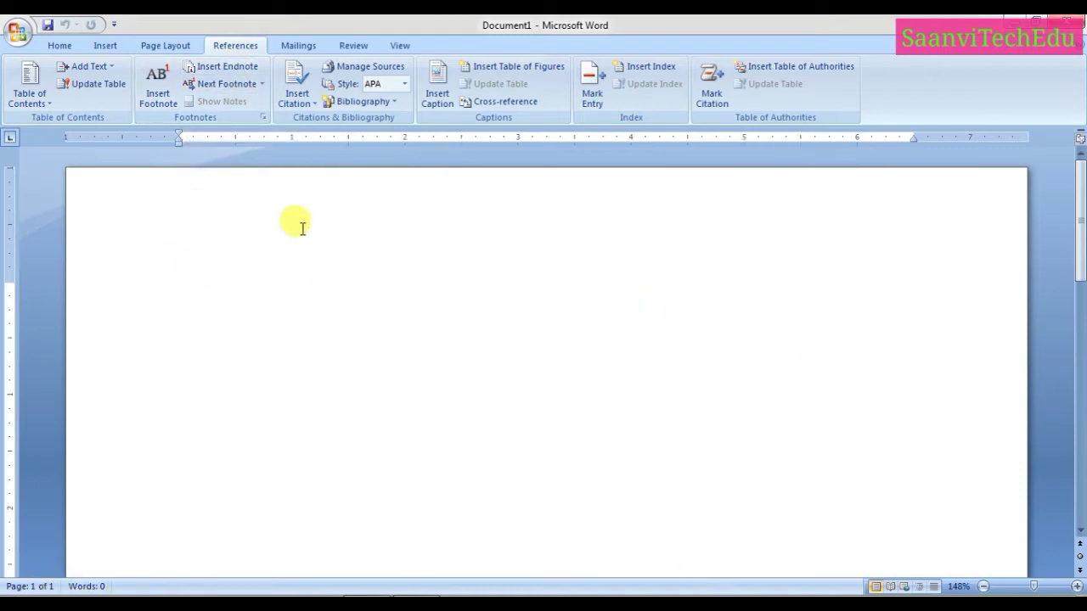
- Generate sample paragraphs with =rand() and paste copies until the document spans four pages, about 1,665 words
type("=rand")
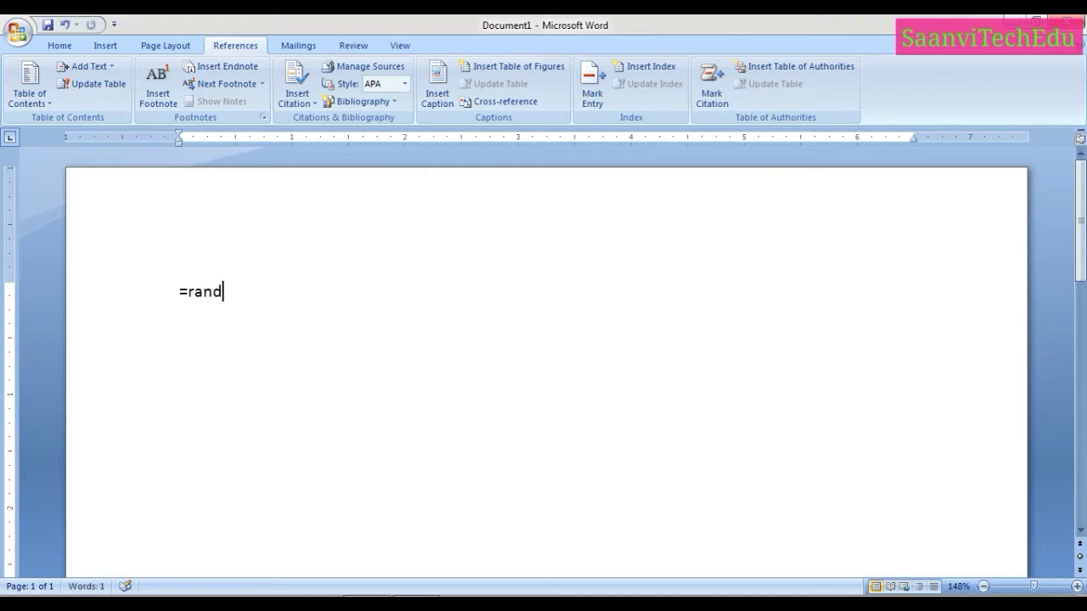
key("Return")
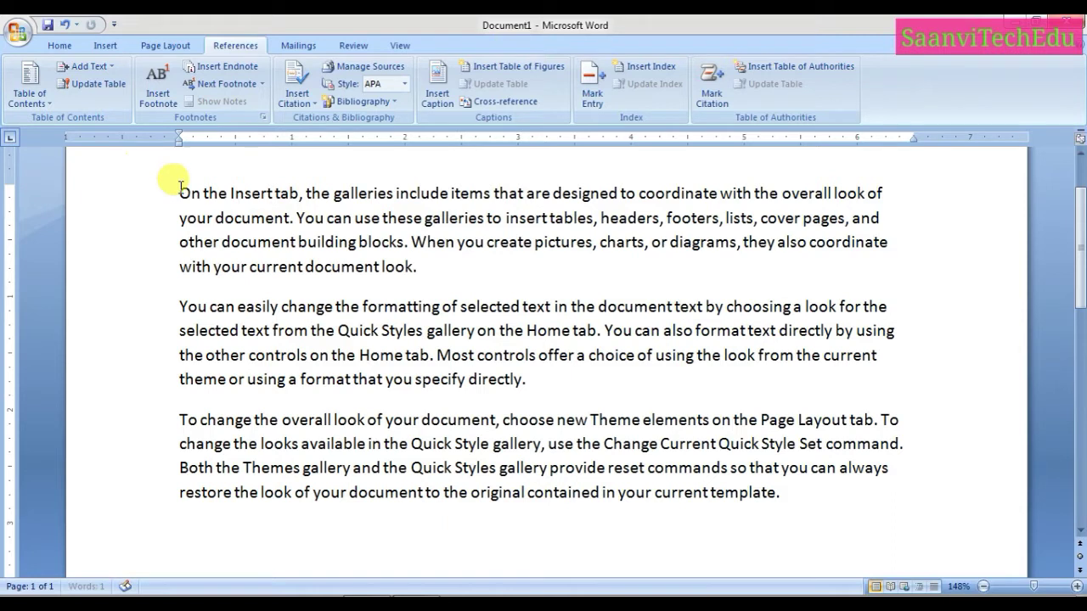
left_click_drag(180, 187, 296, 549)
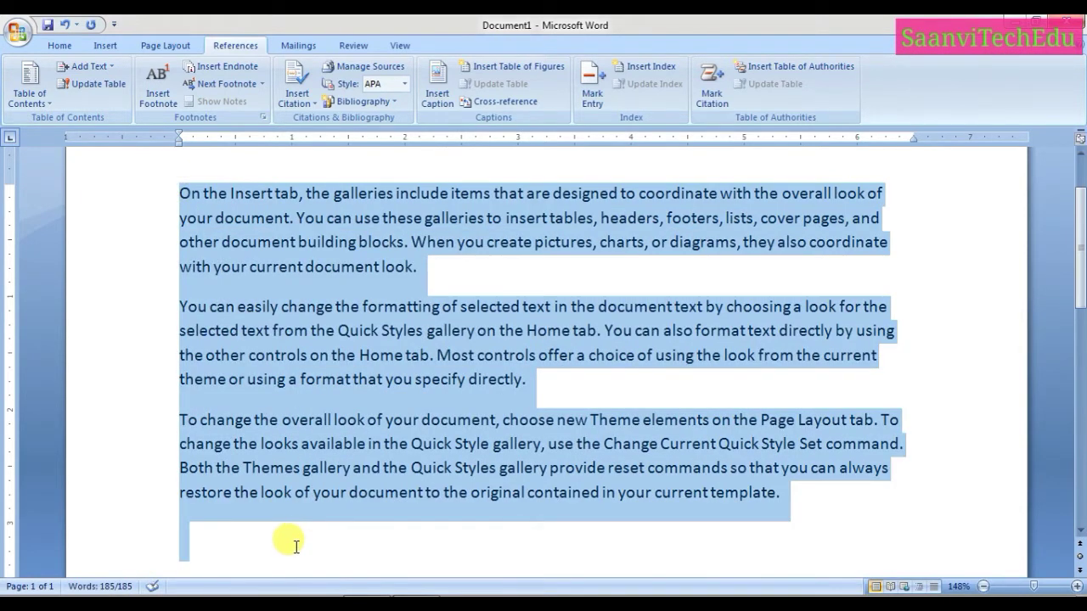
key("ctrl+c")
key("ctrl+v")
key("ctrl+v")
key("ctrl+v")
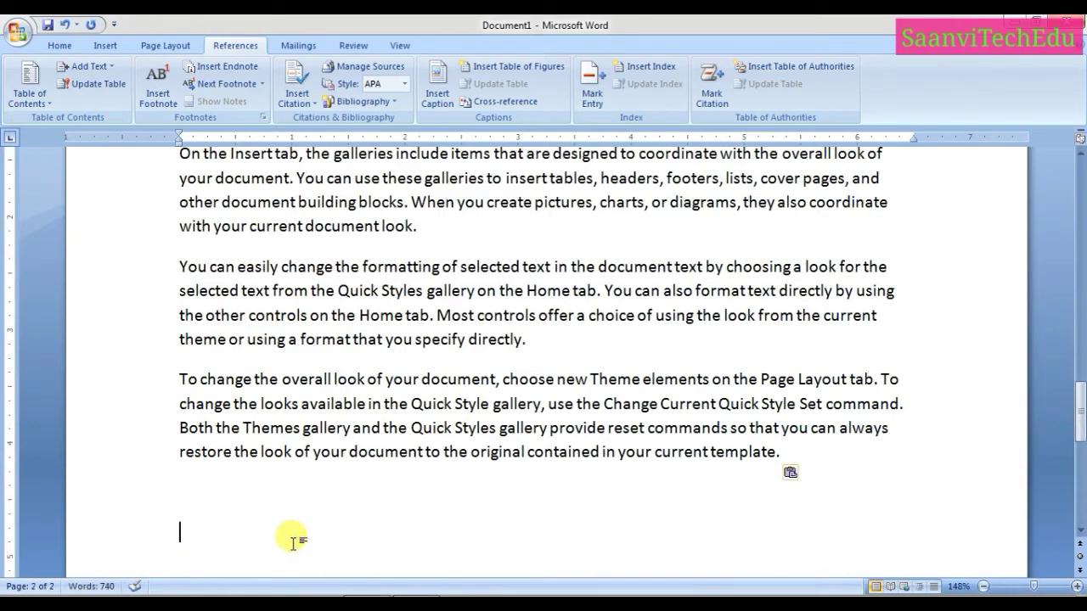
key("ctrl+v")
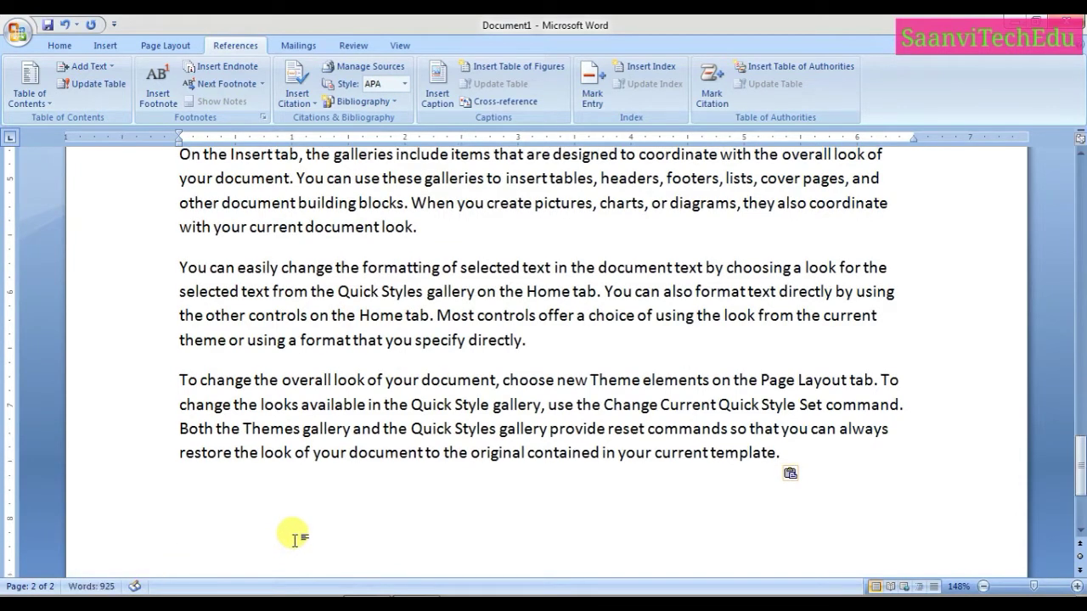
key("ctrl+v")
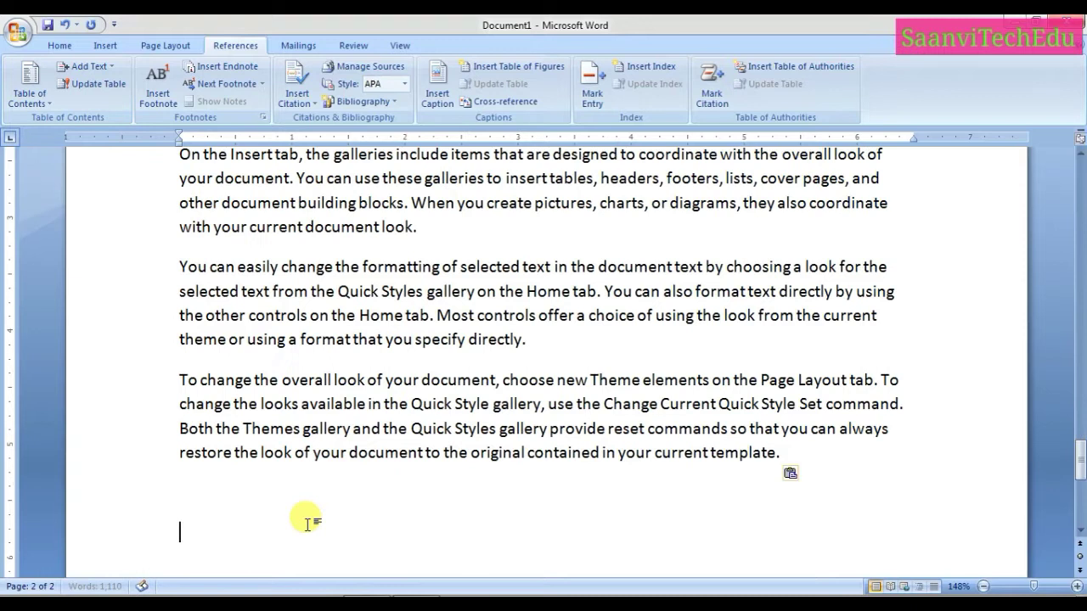
key("ctrl+v")
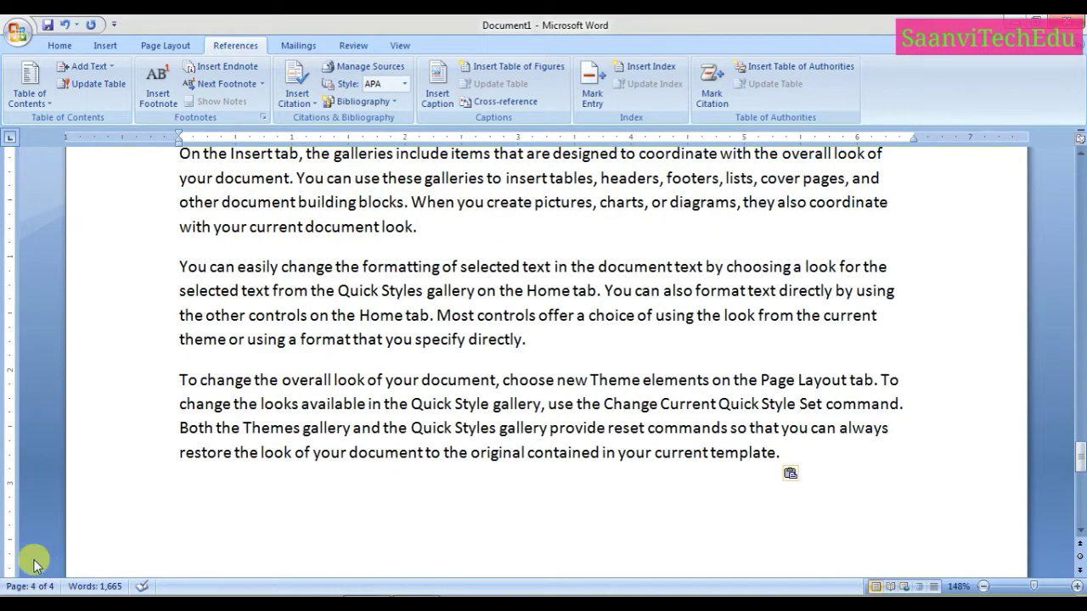
left_click_drag(1080, 458, 1078, 174)
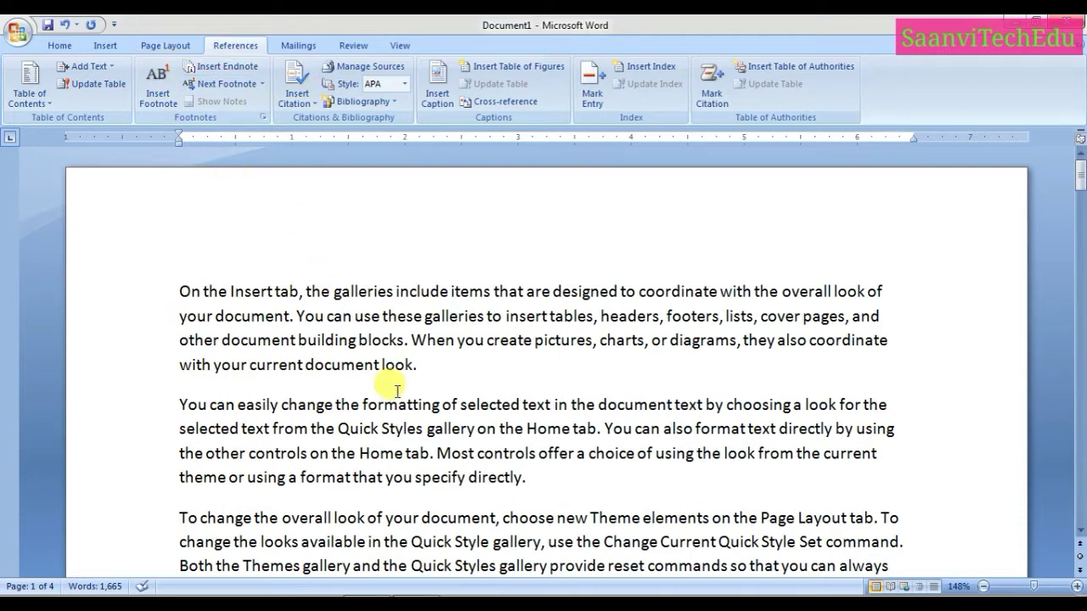
- Insert a footnote after 'look.' at the end of paragraph one reading 'Page 1 - 1st footnote'
left_click_drag(172, 291, 439, 372)
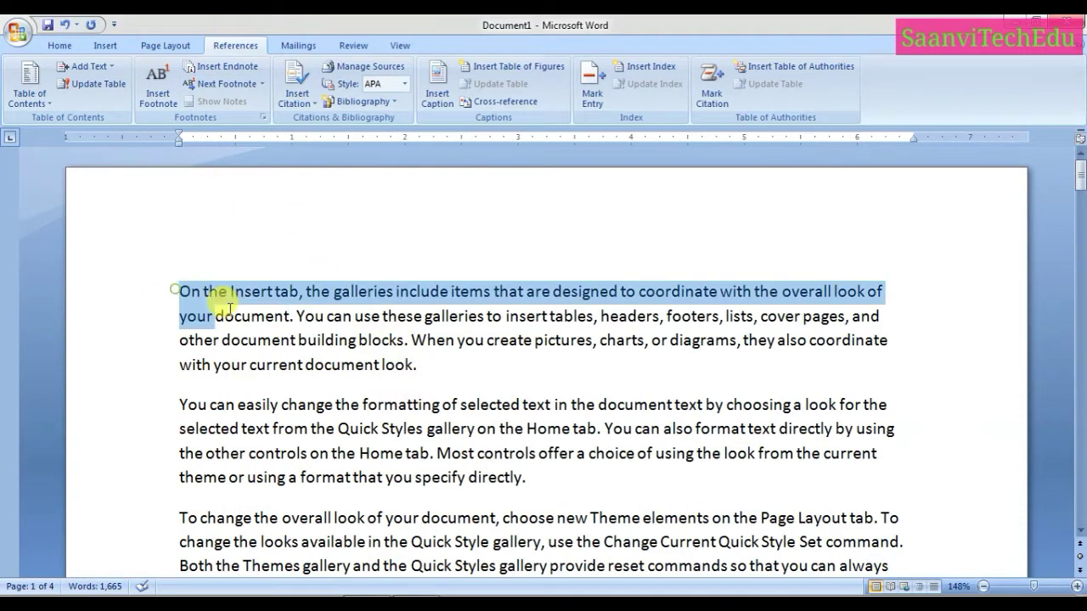
left_click(439, 371)
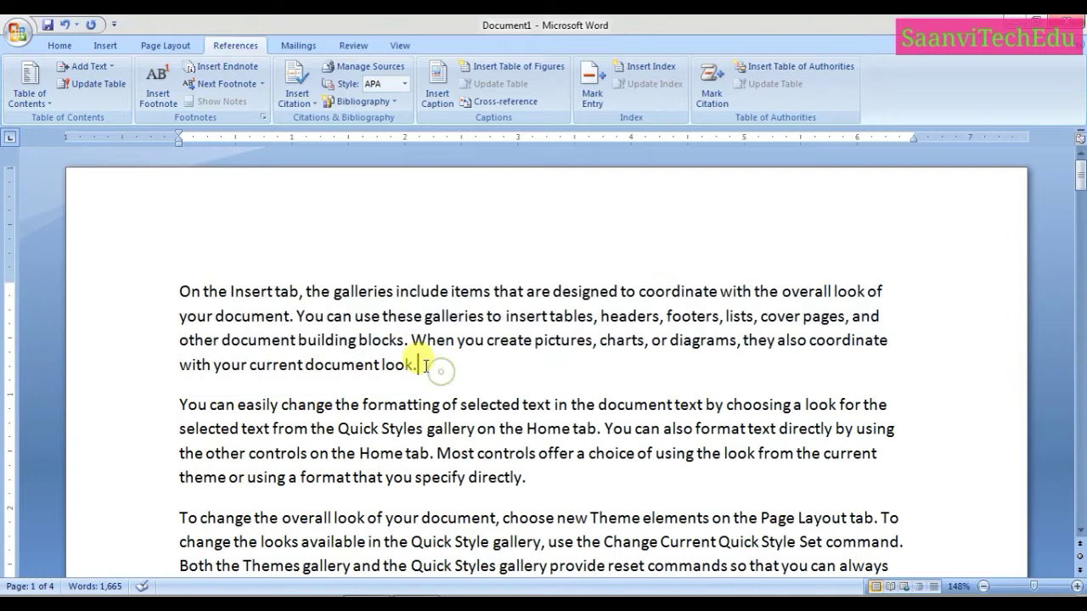
left_click(158, 91)
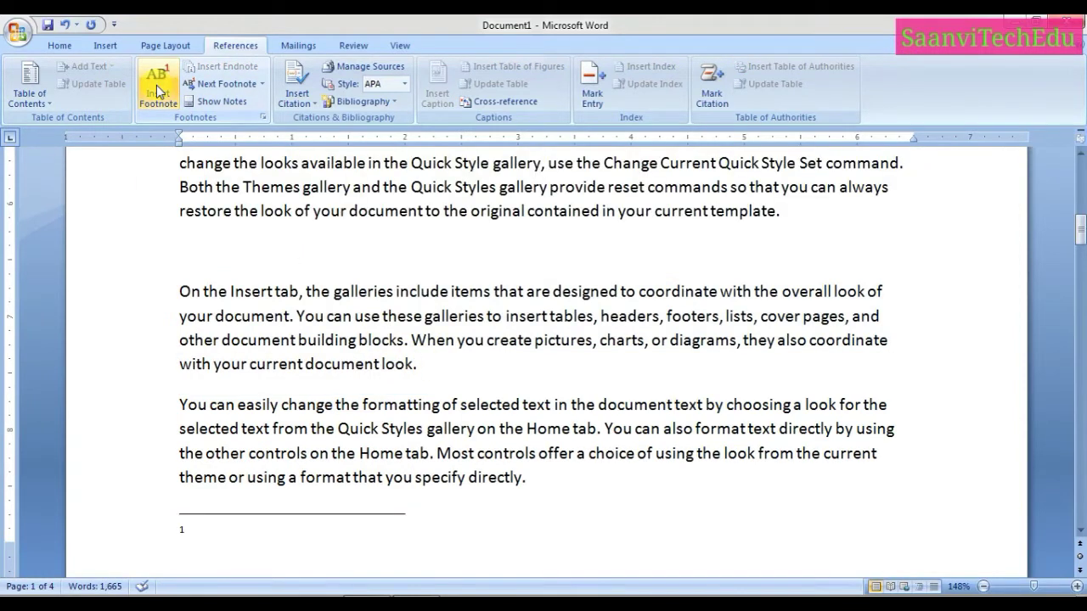
left_click(193, 554)
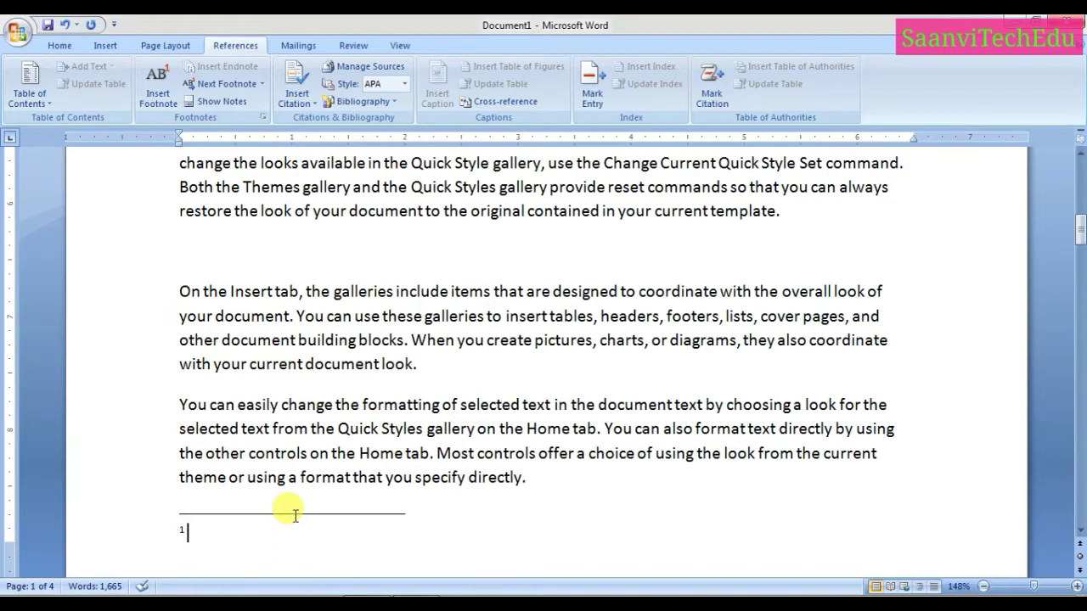
type("pa")
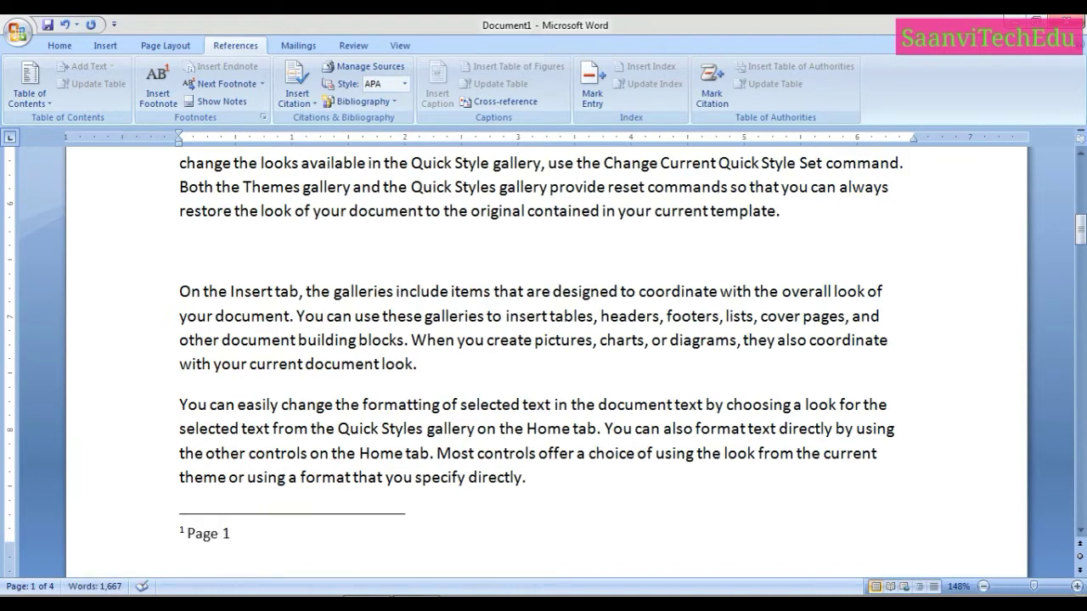
type("st foo")
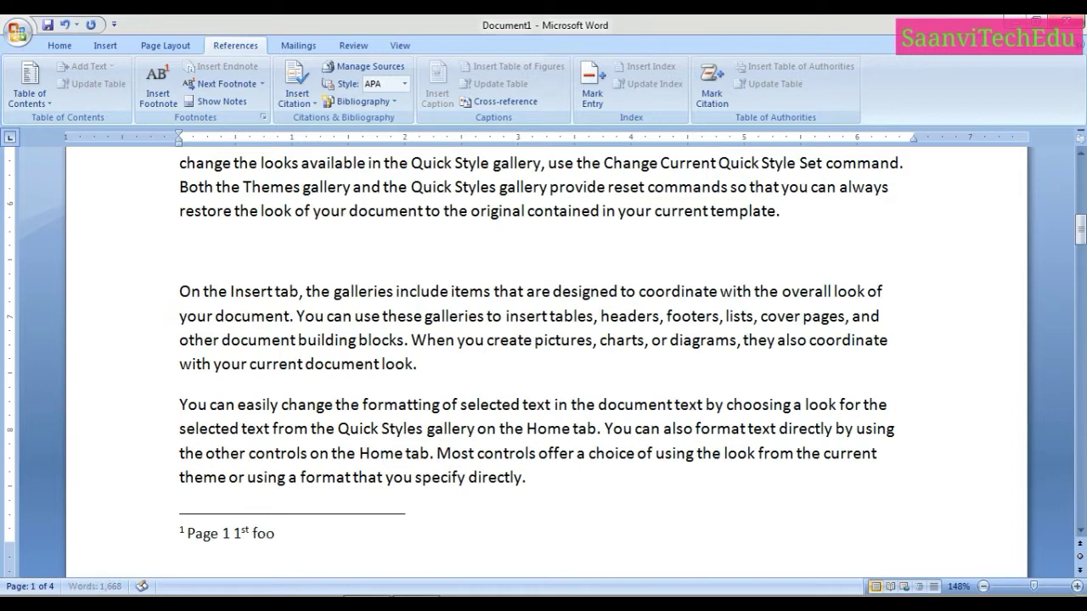
type("tnote")
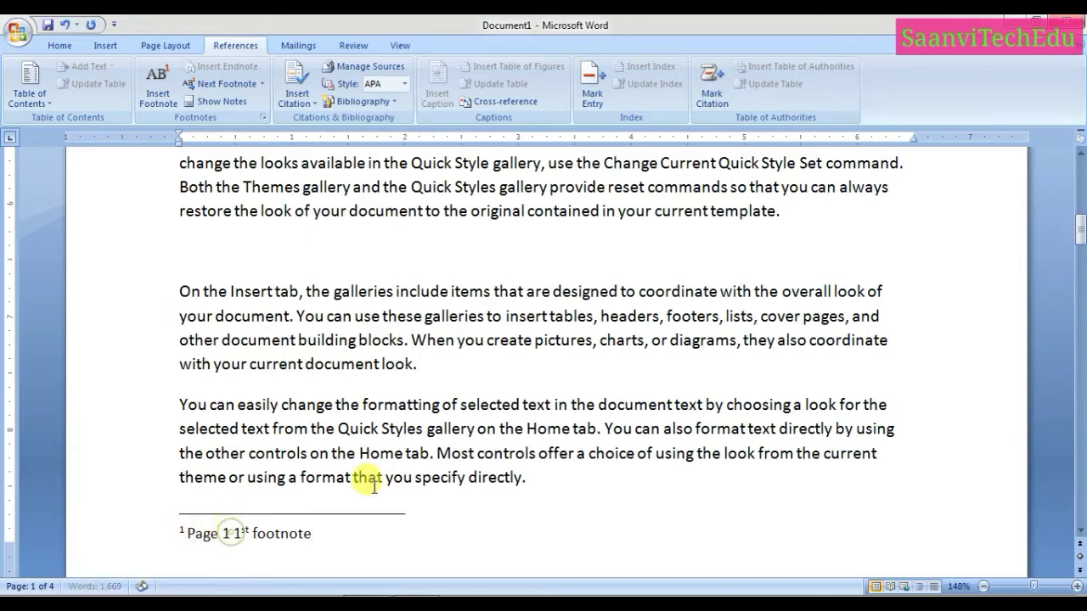
type(" -")
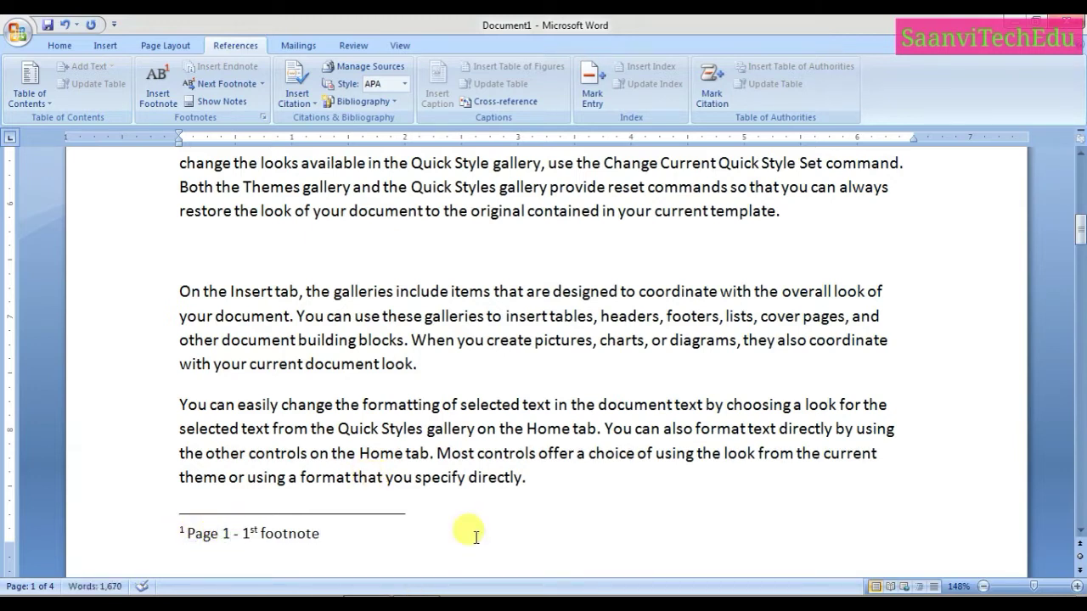
left_click(351, 320)
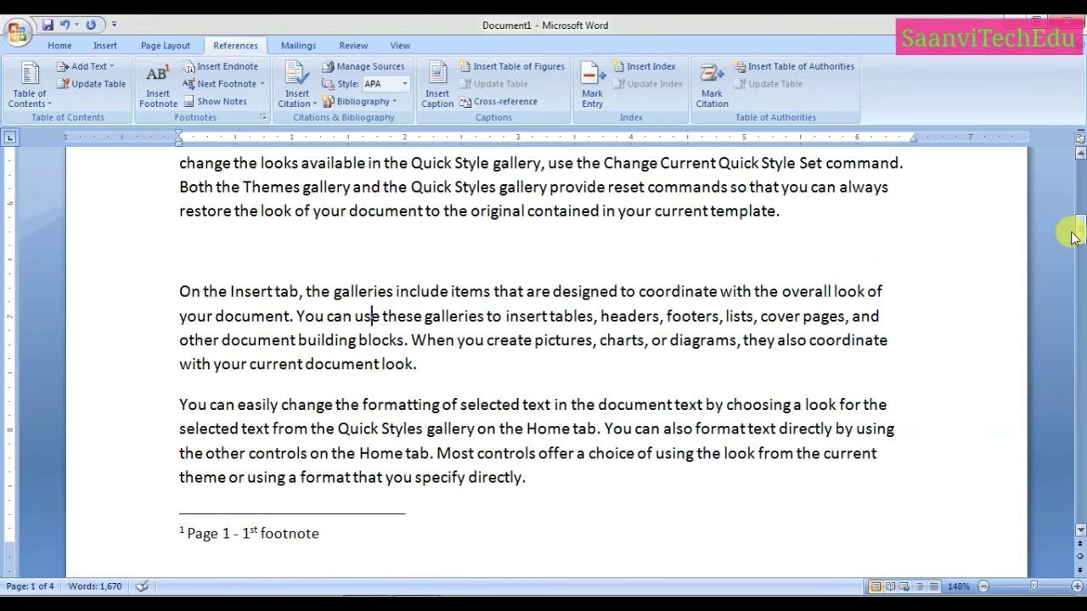
left_click_drag(1079, 228, 1078, 189)
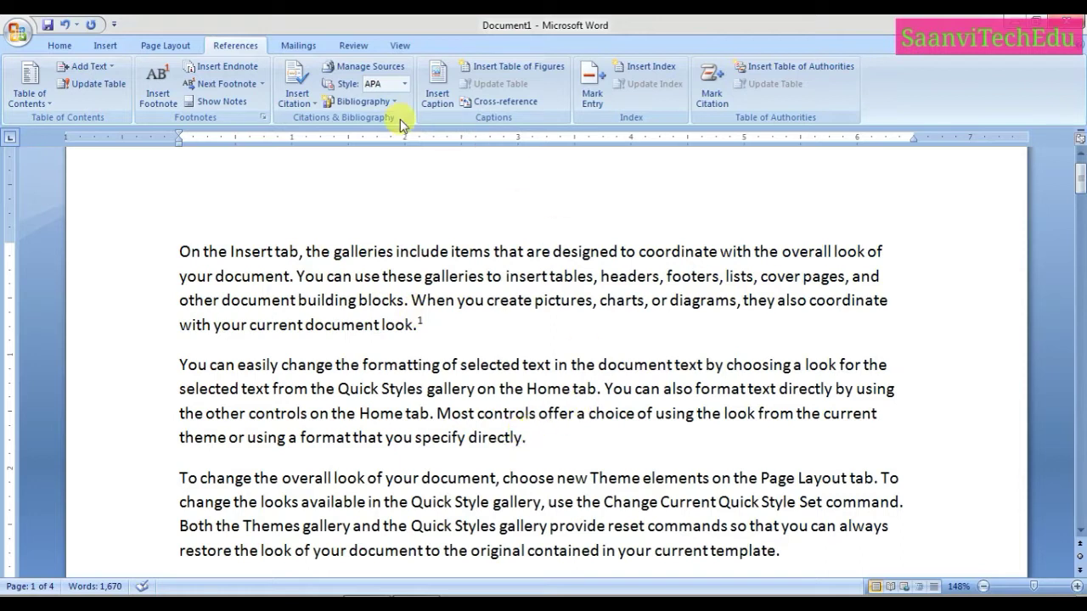
- Insert a footnote after 'directly.' in paragraph two reading 'Page 1 – 2nd footnote'
left_click(169, 93)
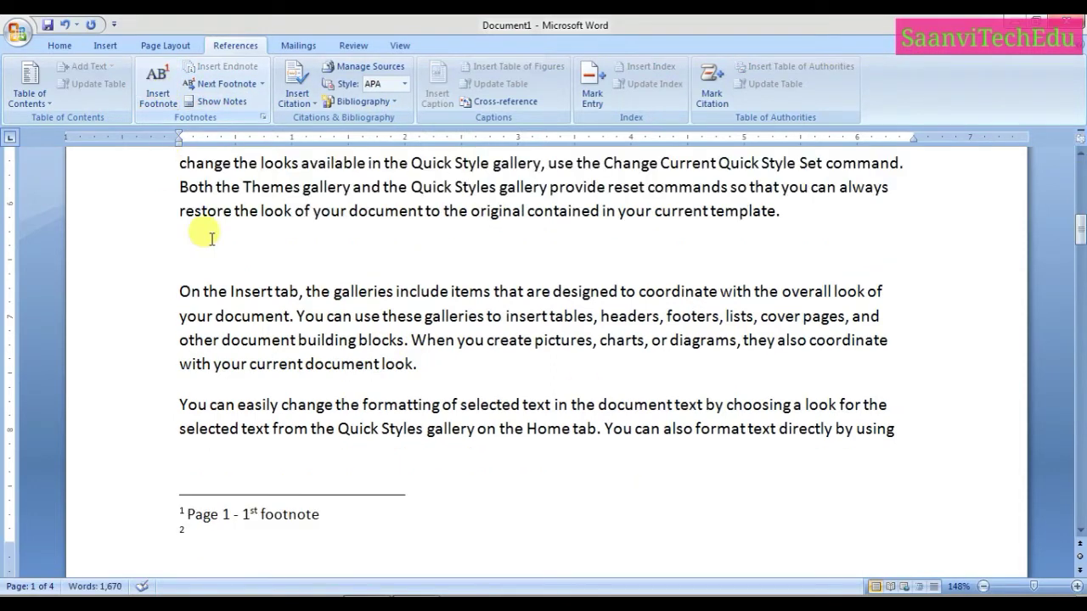
type("p")
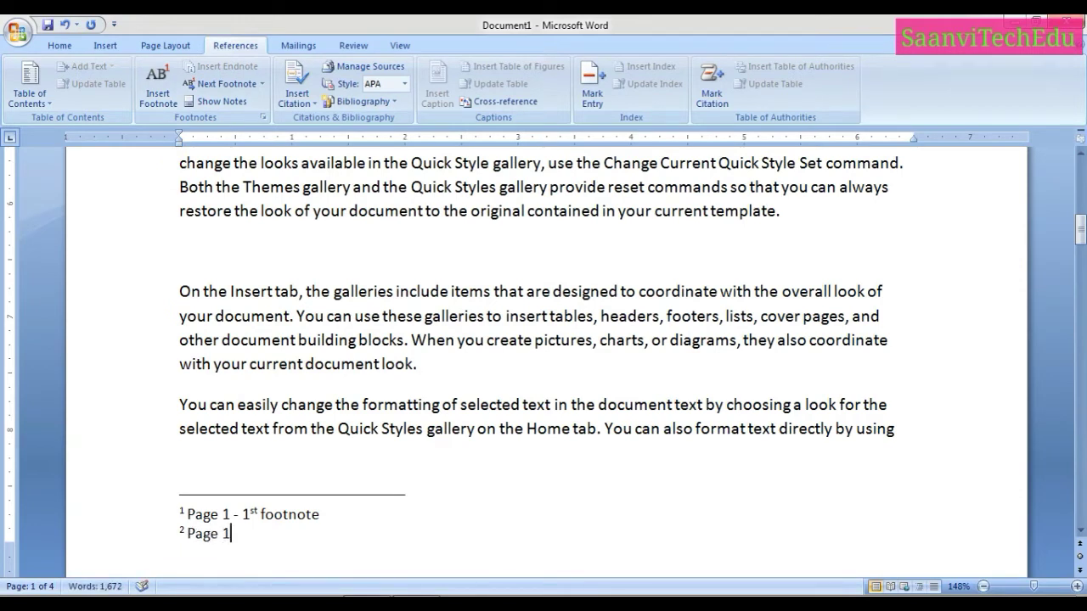
type(" fo")
type(" 1")
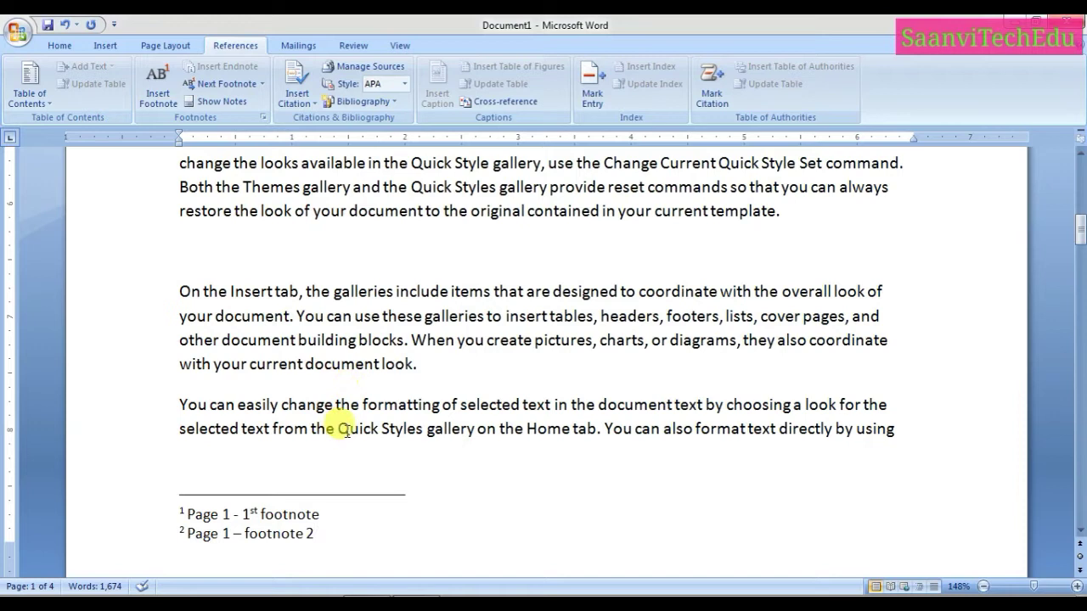
key("BackSpace")
key("BackSpace")
type("2nd fo")
key("BackSpace")
key("BackSpace")
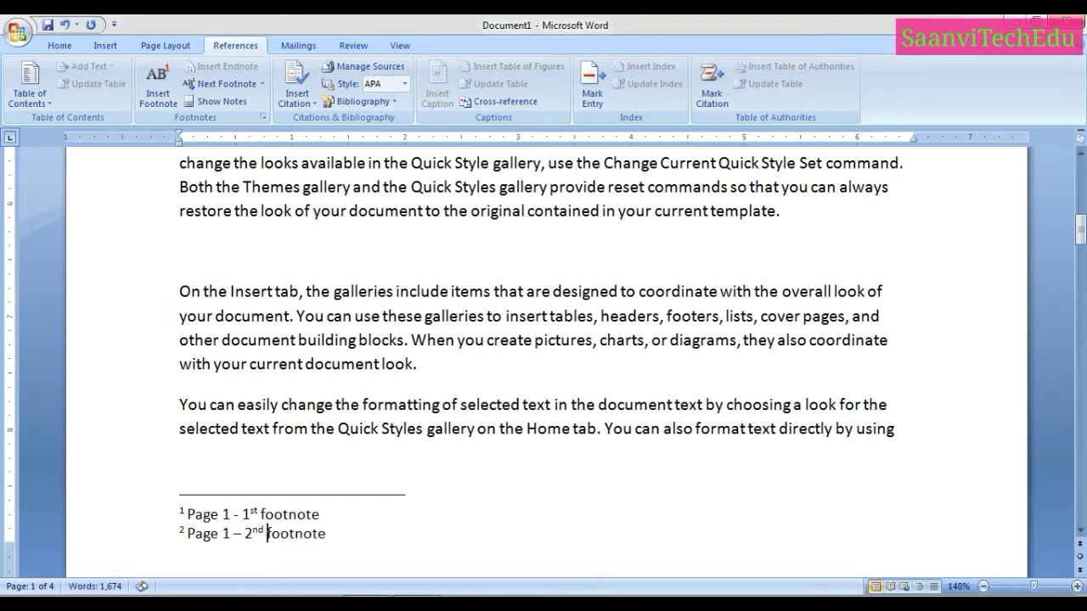
left_click(489, 404)
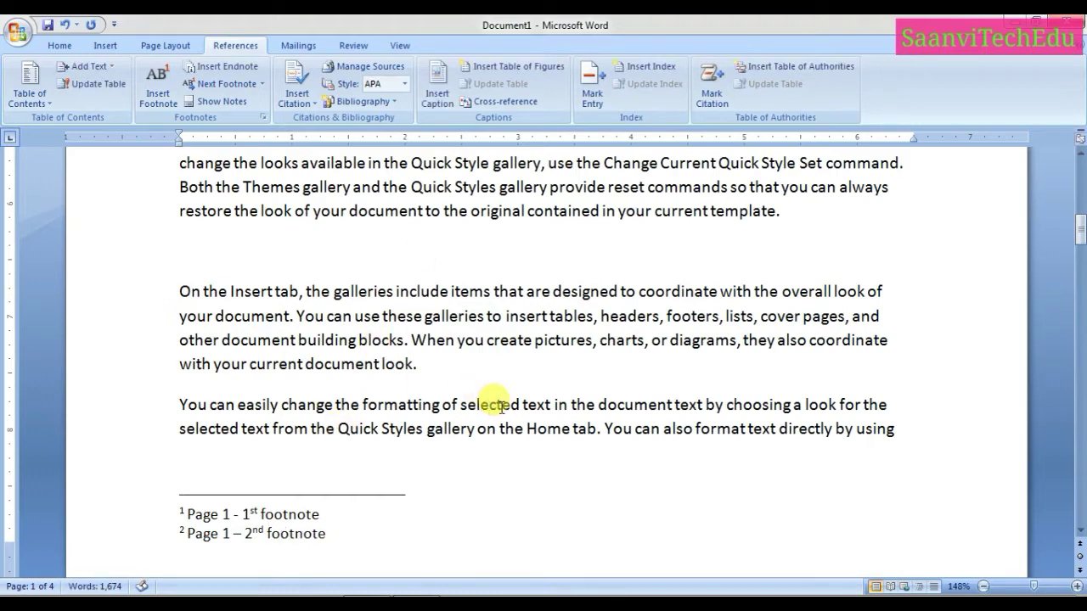
left_click_drag(1081, 236, 1081, 188)
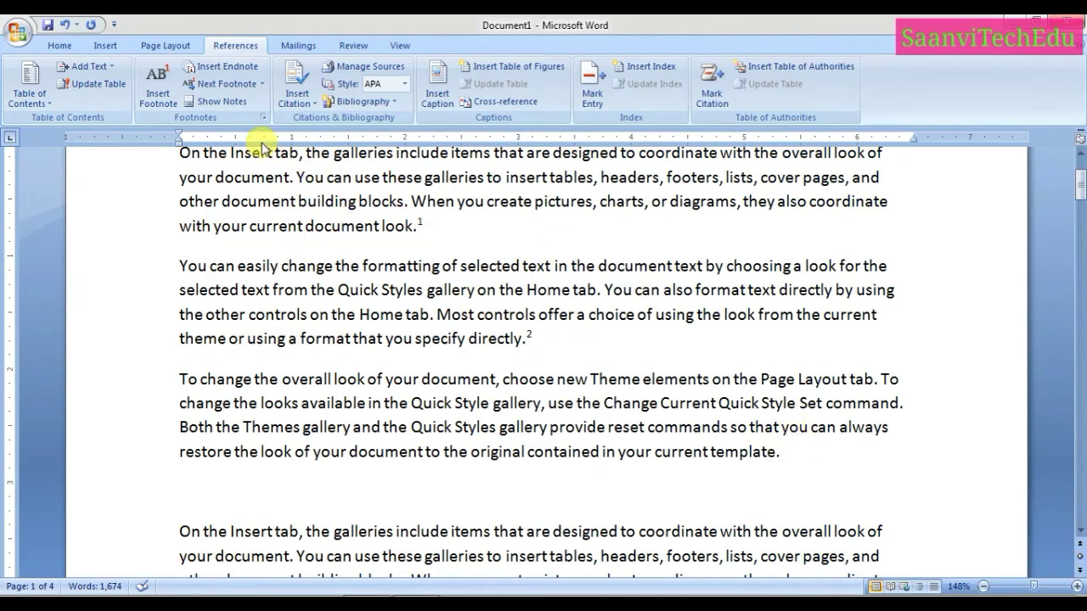
- Insert a footnote after 'template.' in paragraph three reading 'Page 1 – 3rd footnote'
left_click(167, 96)
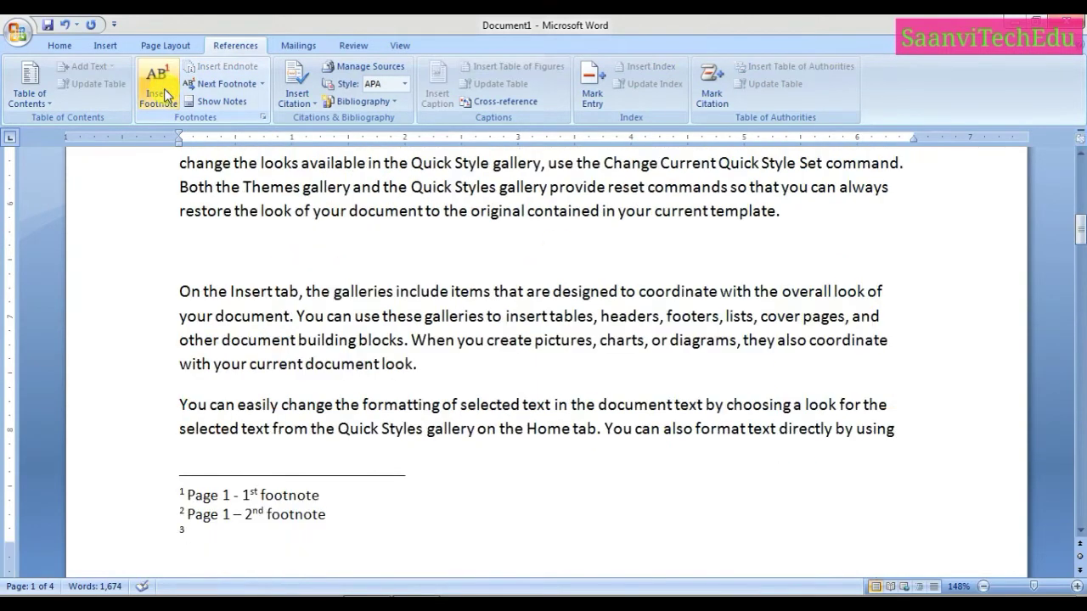
type("p")
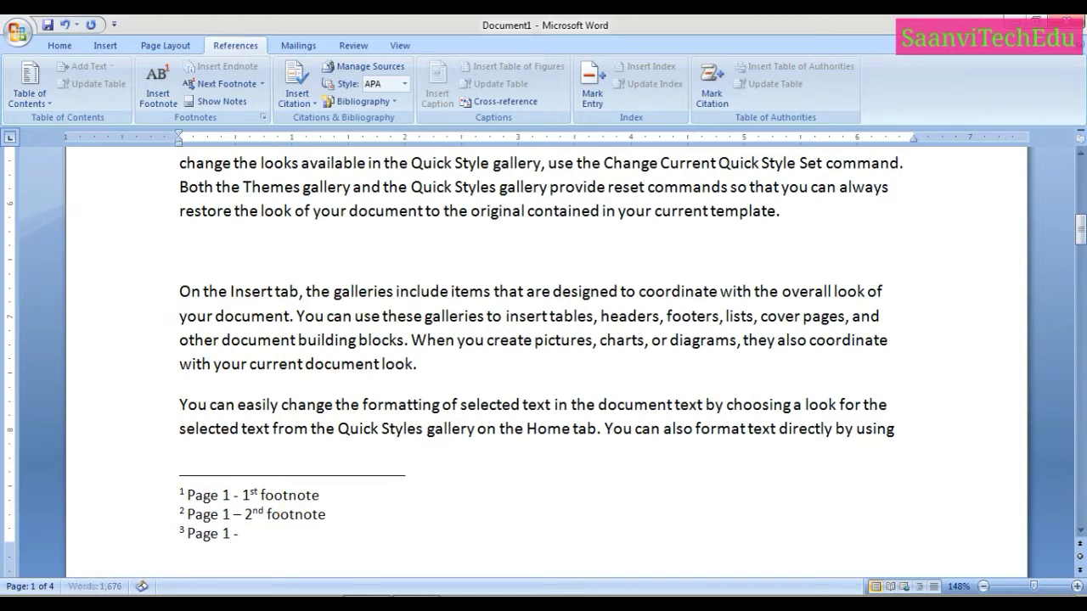
type("3rd footnote")
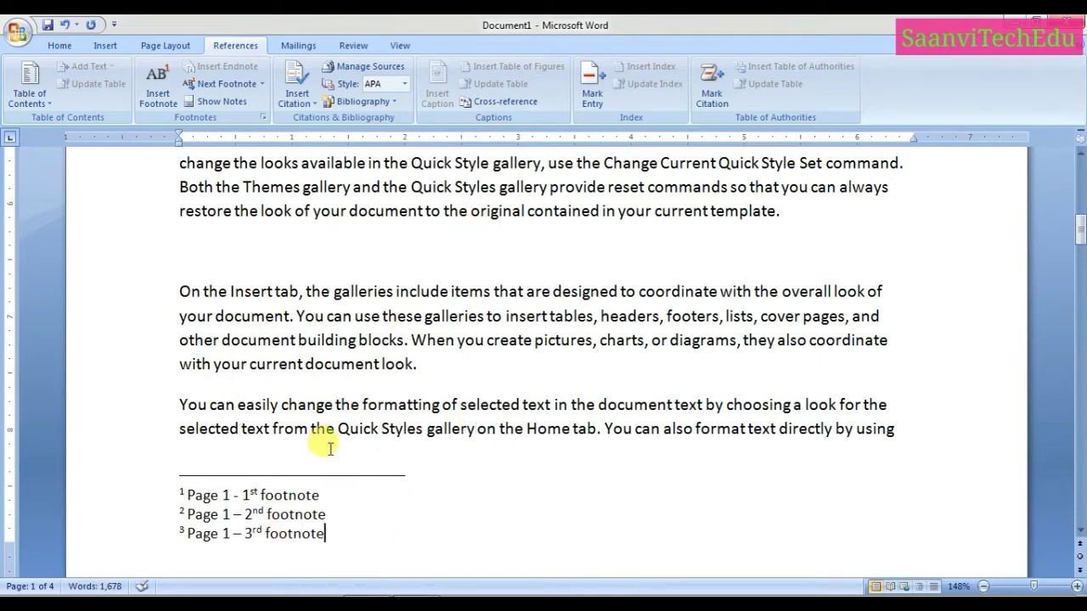
left_click_drag(1075, 236, 1078, 183)
left_click(531, 405)
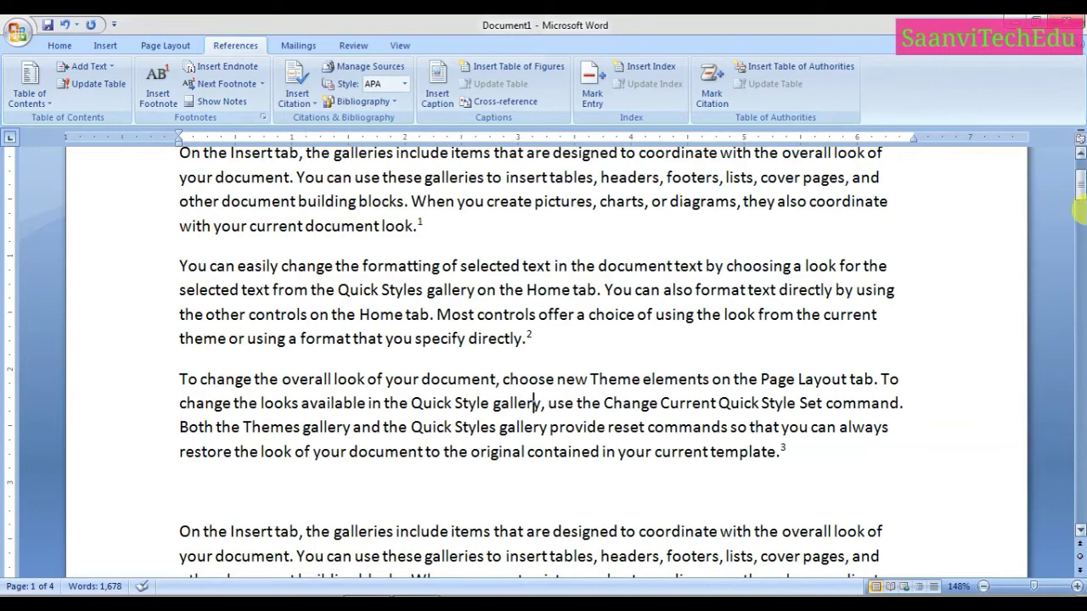
- Insert an endnote marked i, placing its note text at the end of the document
left_click_drag(1082, 188, 1078, 238)
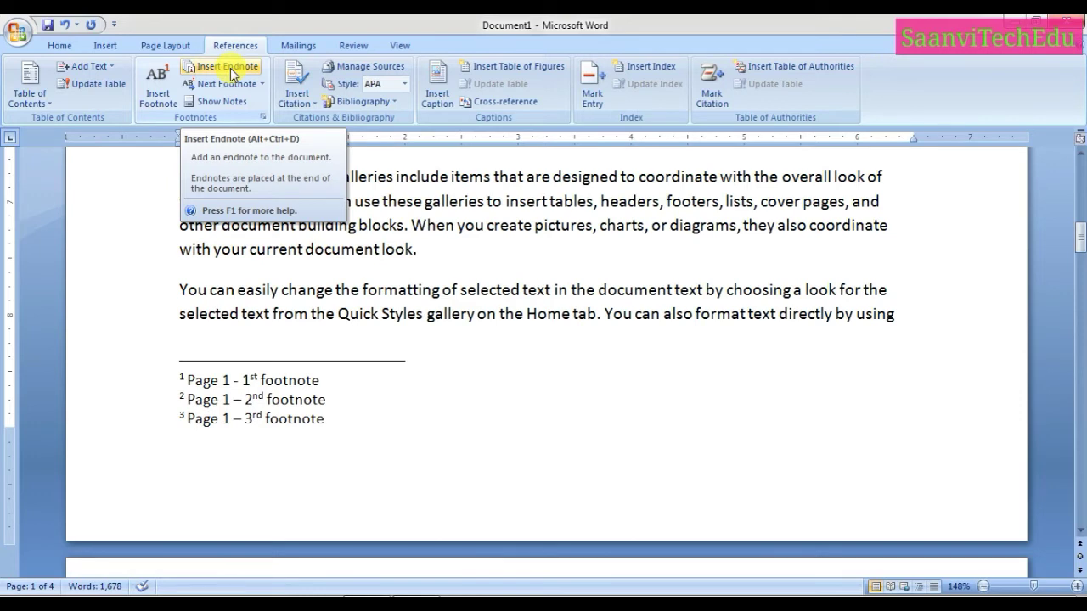
left_click(232, 75)
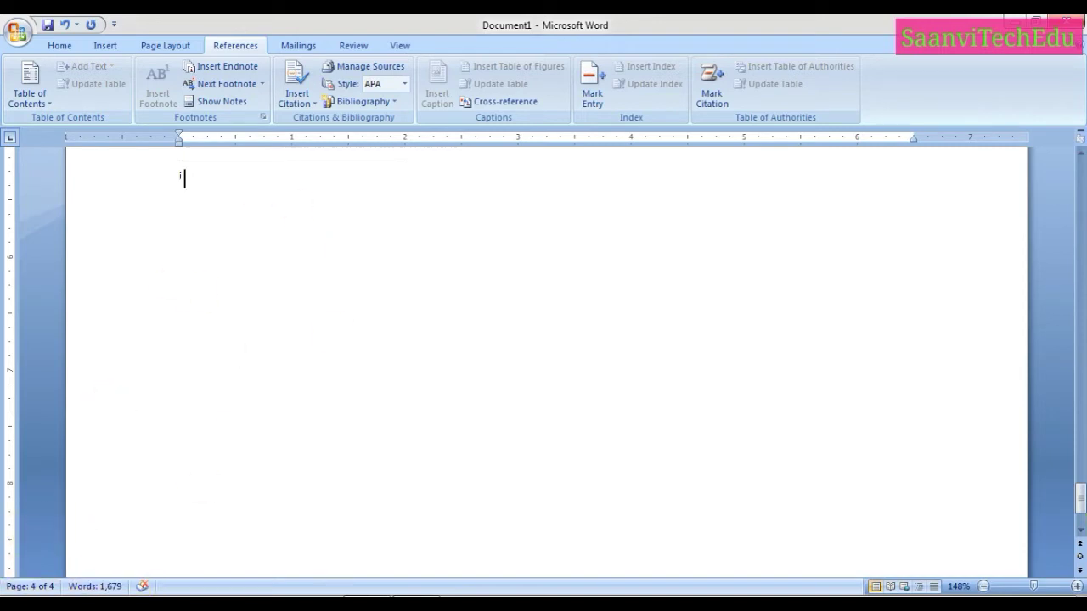
- Type 'This is 1st endnote' as the endnote text, then return to page 1
key("BackSpace")
key("BackSpace")
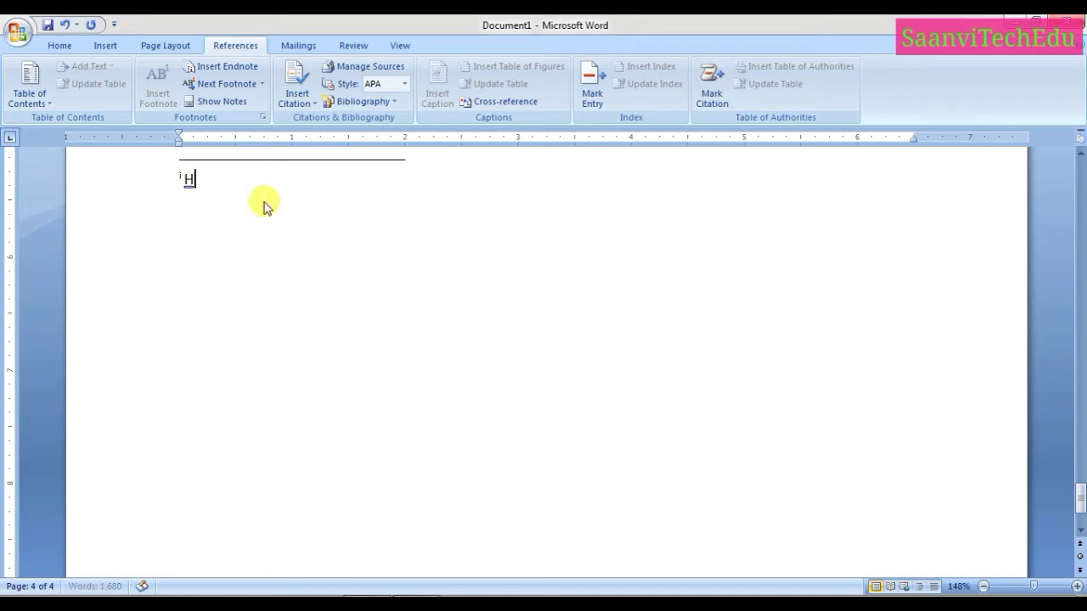
type("th")
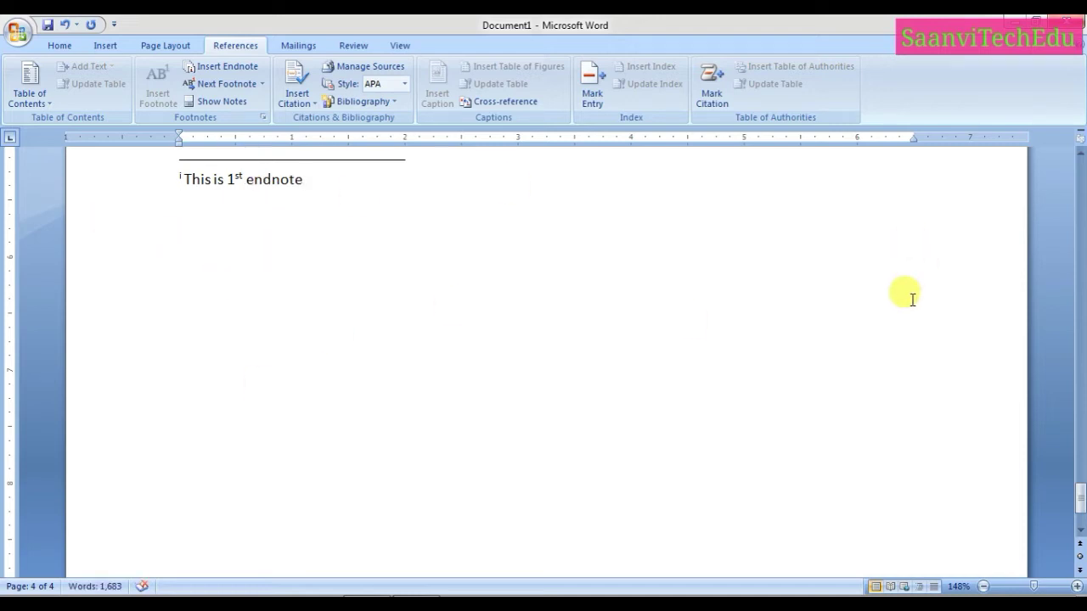
mouse_move(1084, 493)
left_mouse_down()
mouse_move(1043, 244)
mouse_move(1080, 219)
left_mouse_up()
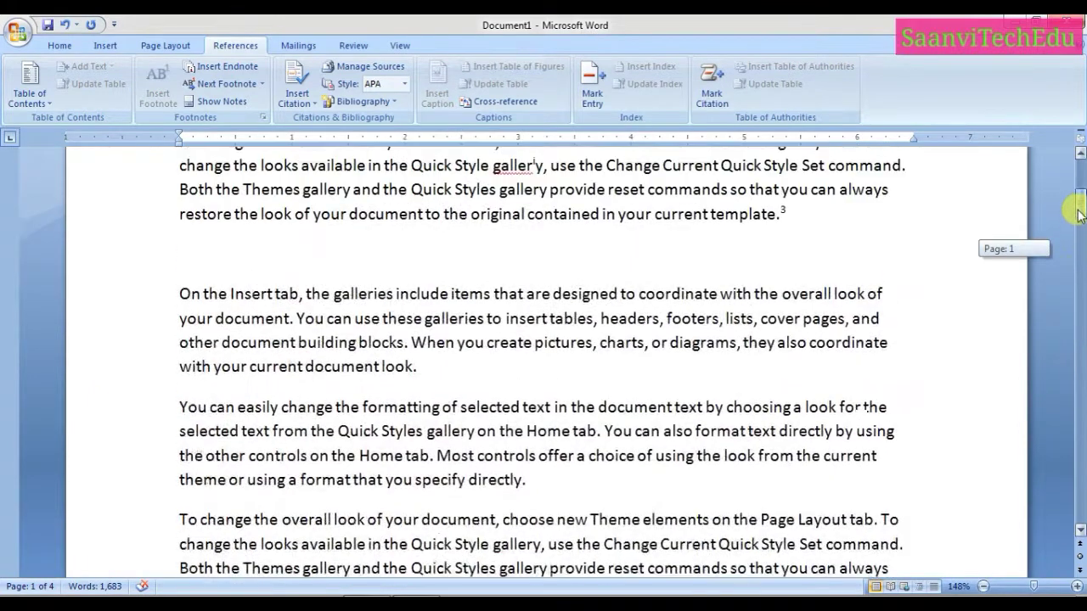
- Insert footnote 4 after 'directly.' on page 2 reading 'Page 2 -1 st footnote'
left_click_drag(892, 279, 789, 283)
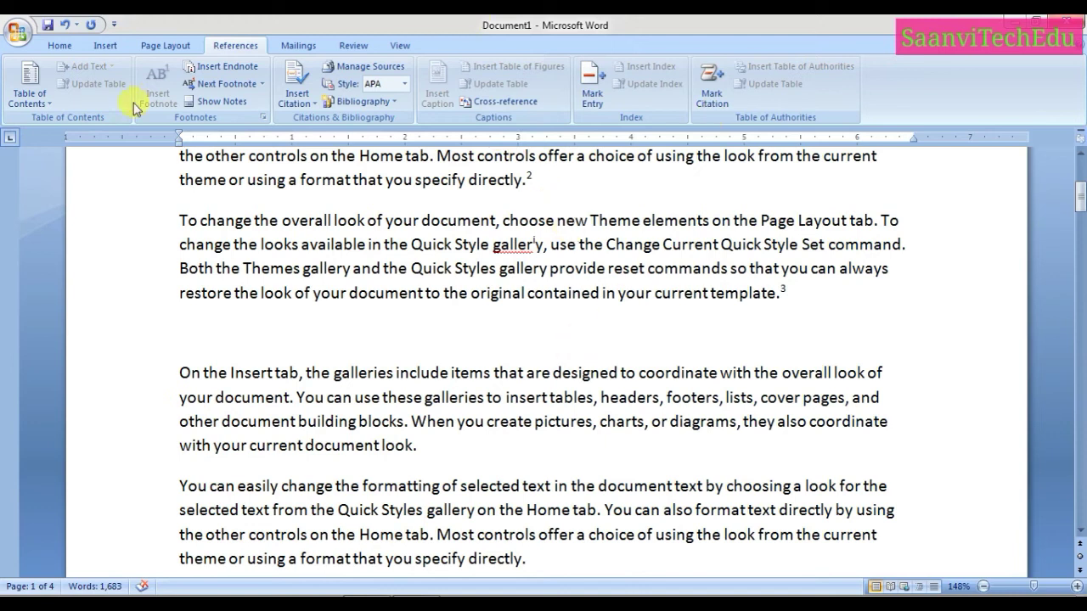
mouse_move(1080, 205)
left_mouse_down()
mouse_move(1080, 301)
mouse_move(1072, 153)
mouse_move(1078, 316)
mouse_move(1061, 166)
mouse_move(1078, 276)
left_mouse_up()
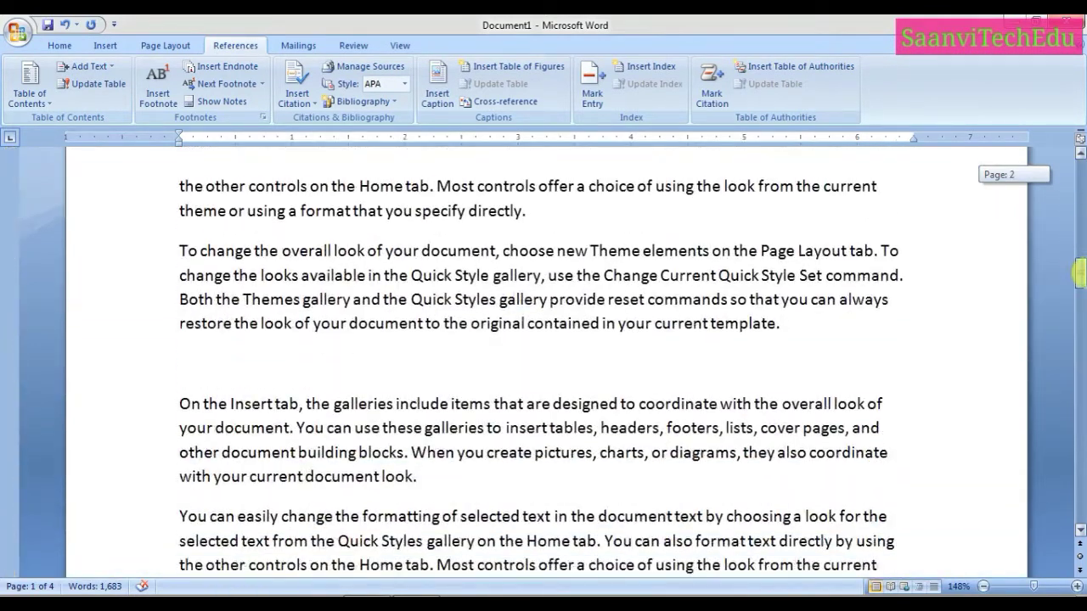
left_click(524, 170)
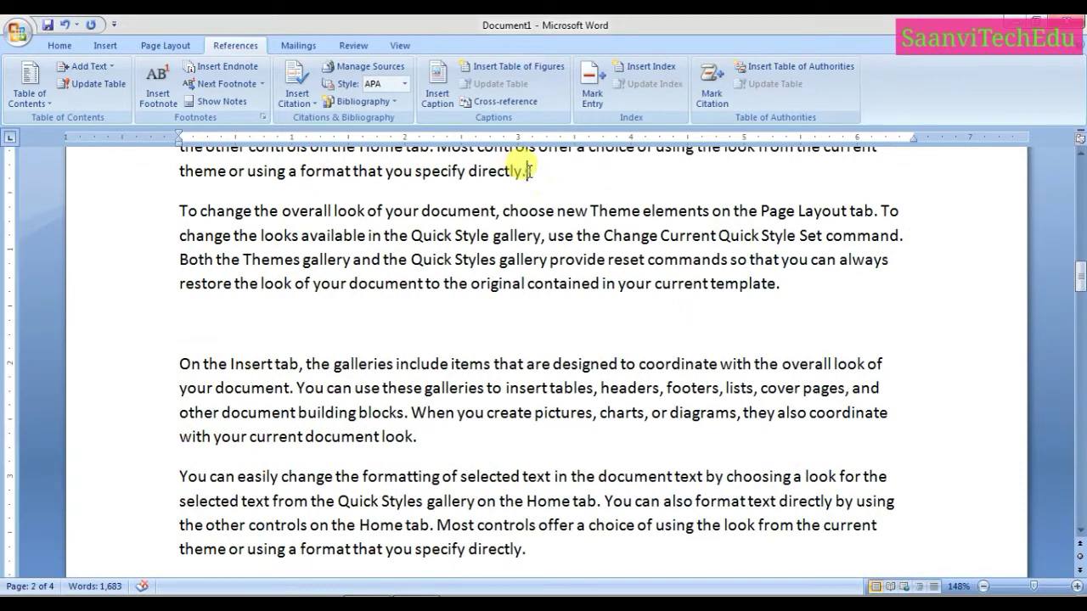
left_click(165, 92)
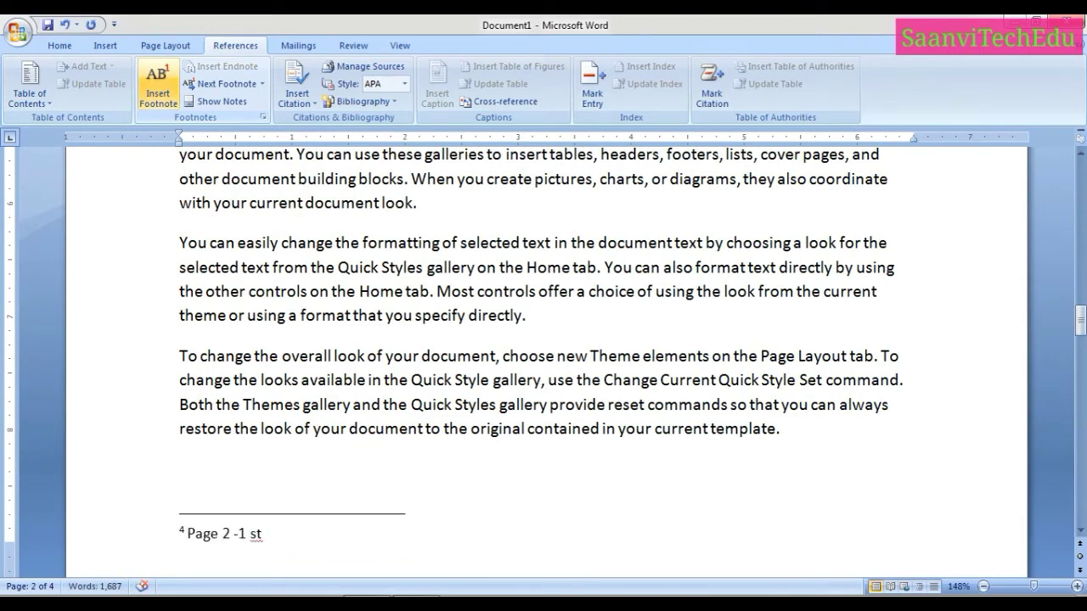
type("Page 2 -1 st footnote")
key("Return")
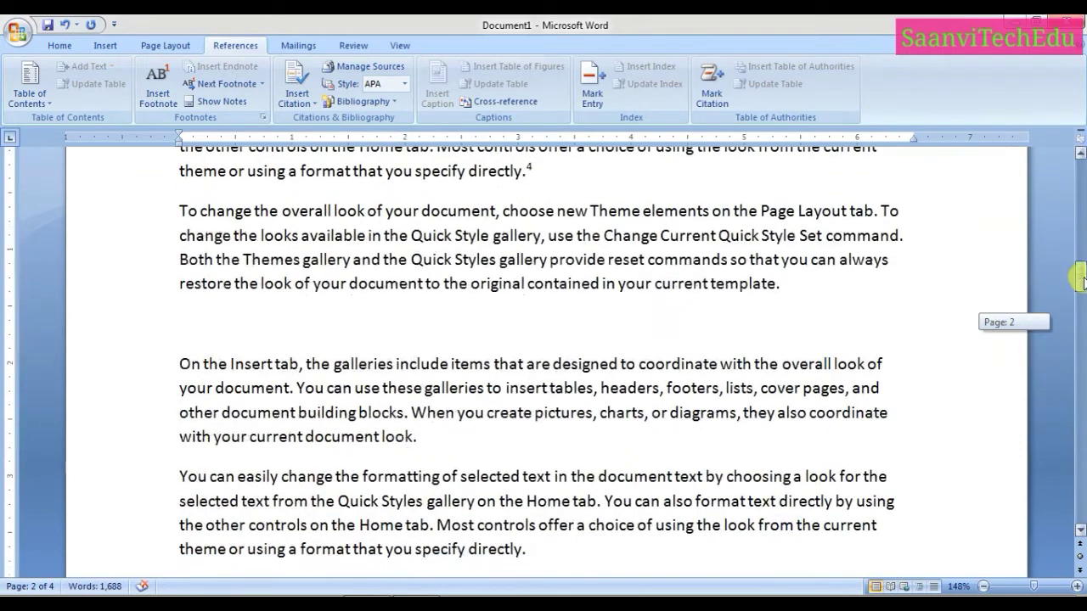
- Insert footnote 5 after 'template.' on page 2 reading 'Page 2 – 2nd footnote'
left_click_drag(1079, 324, 1079, 278)
left_click(786, 286)
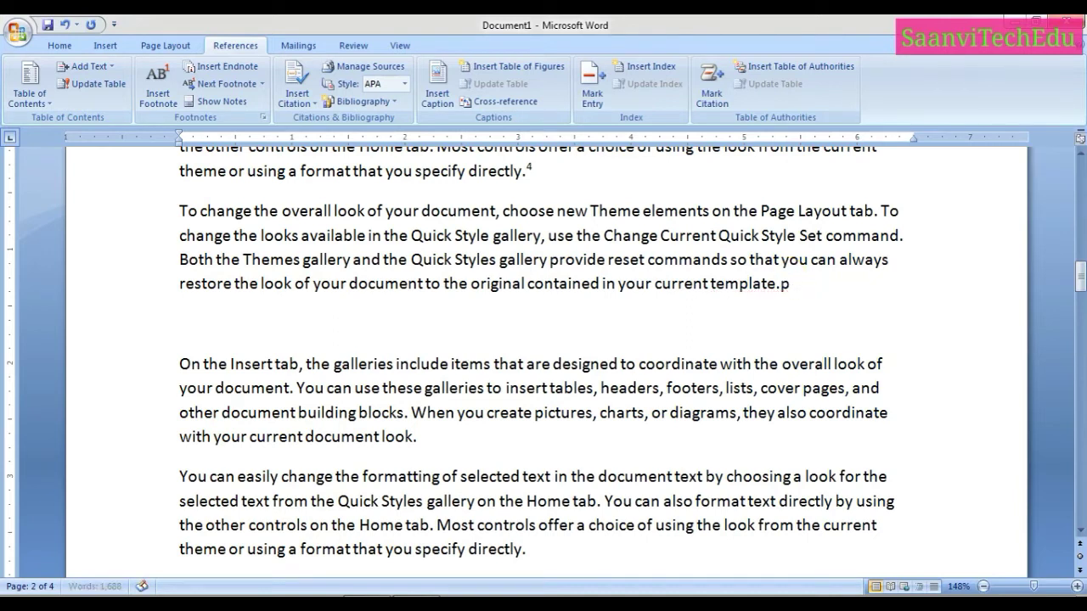
left_click(167, 92)
type("Page 2 – 2nd footnote")
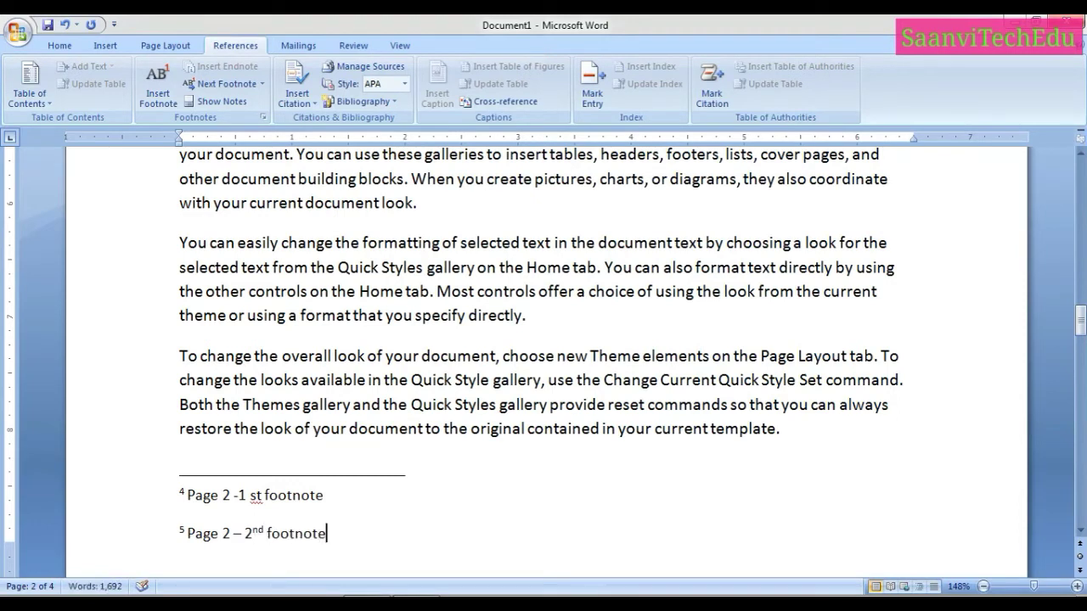
key("Return")
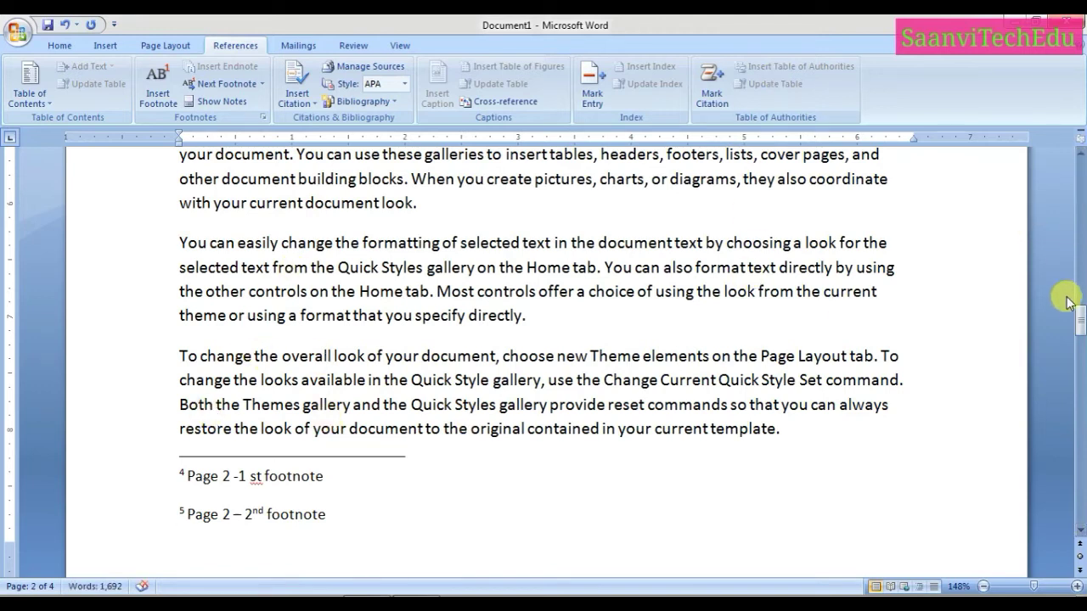
left_click(180, 473)
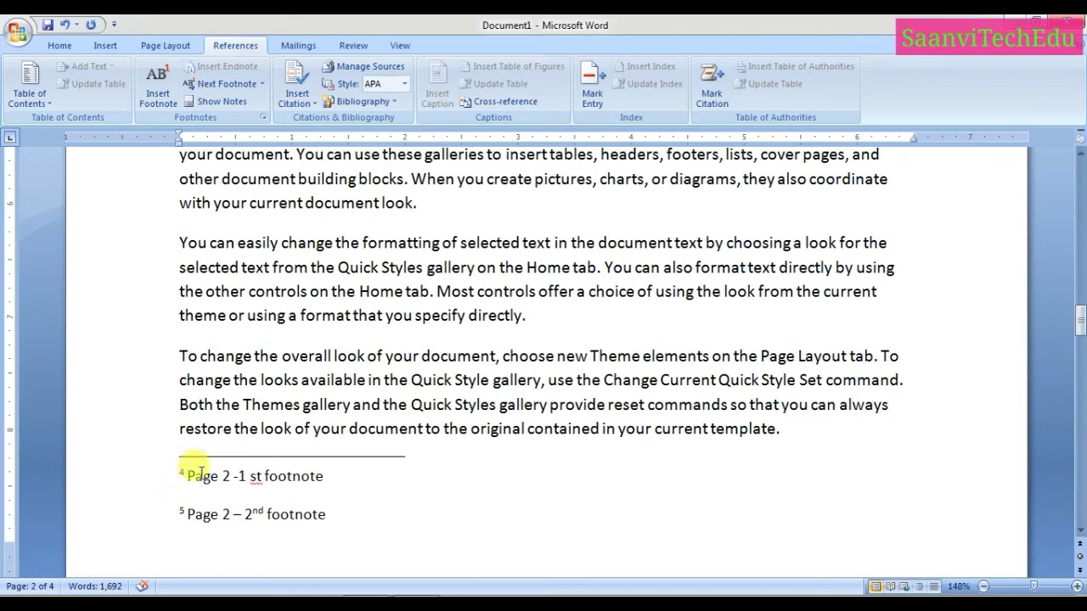
left_click_drag(1080, 322, 1080, 178)
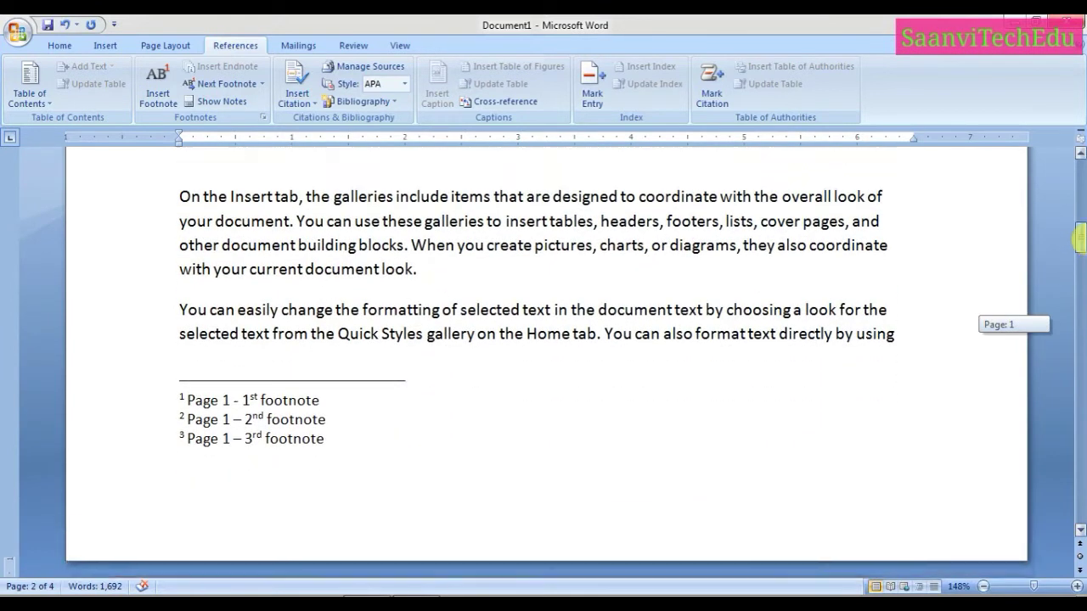
- Step through footnote references 1, 2 and 3, back one with Previous Footnote, then forward to 3
left_click(396, 344)
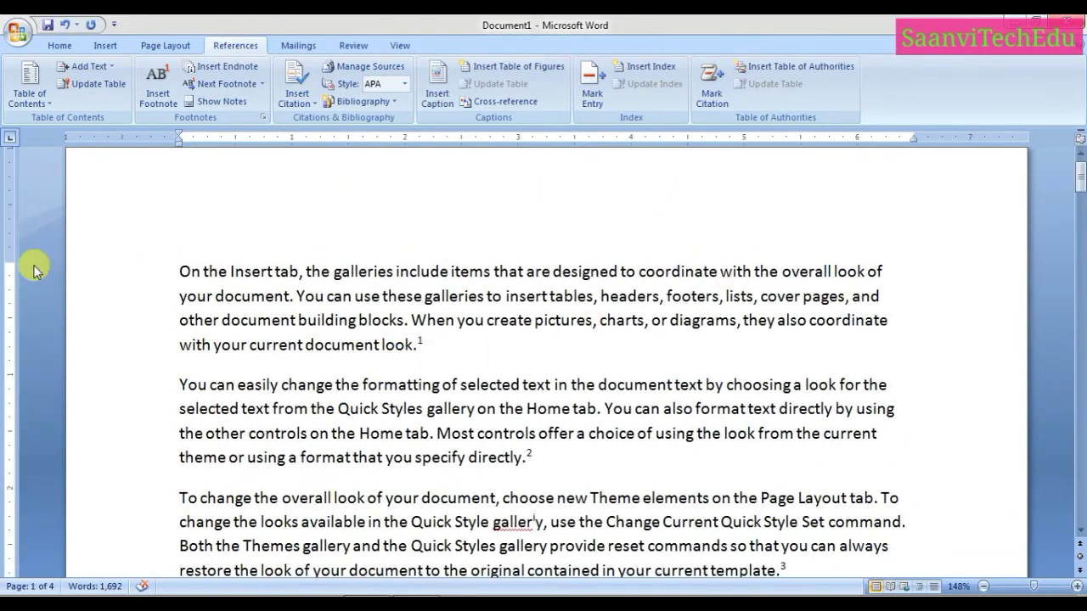
left_click(235, 85)
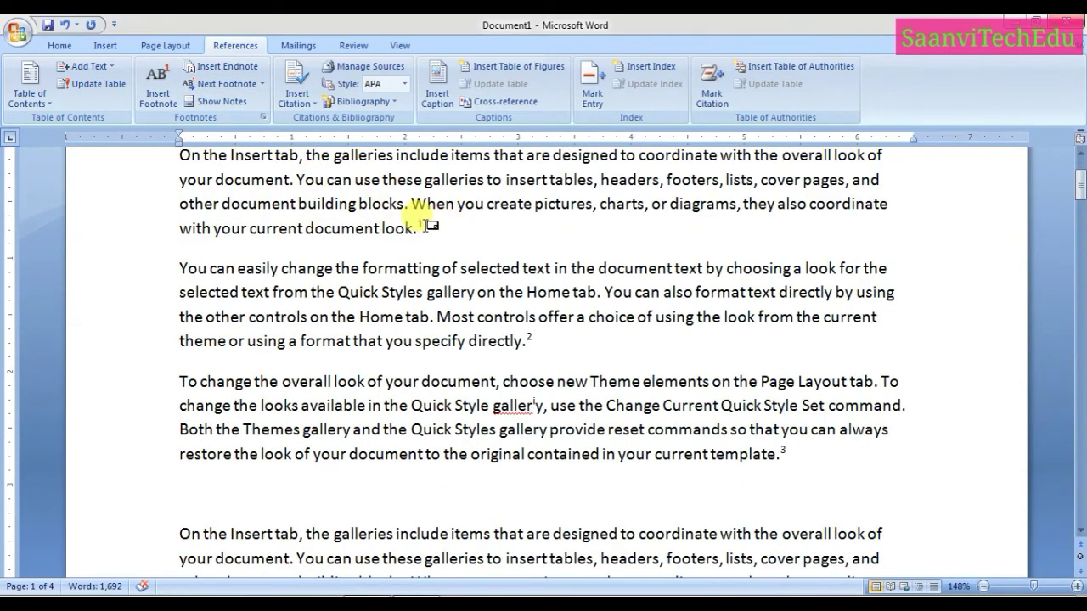
left_click(223, 87)
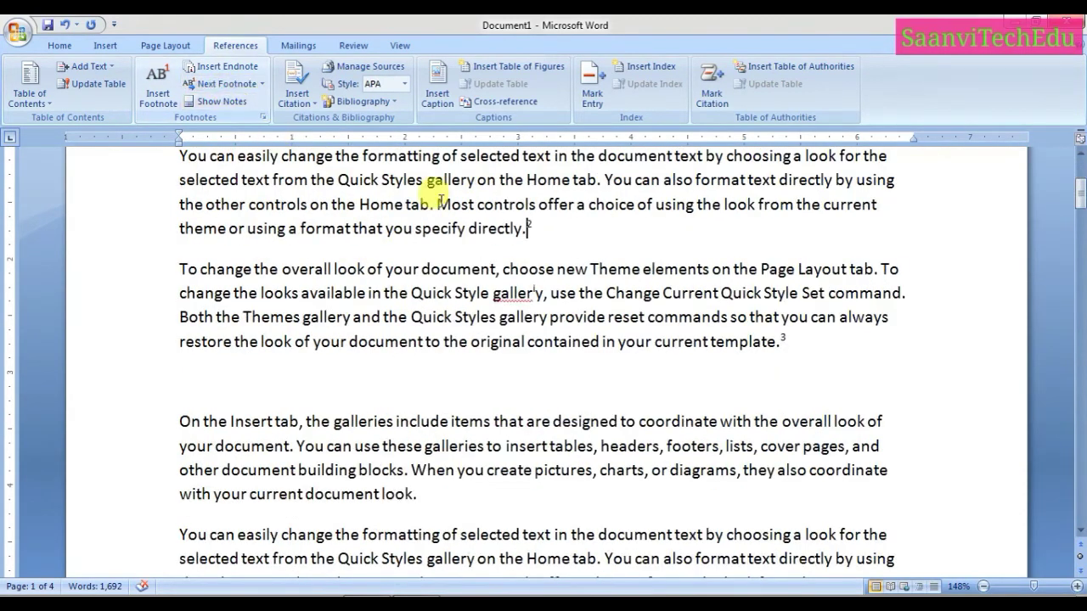
left_click(228, 84)
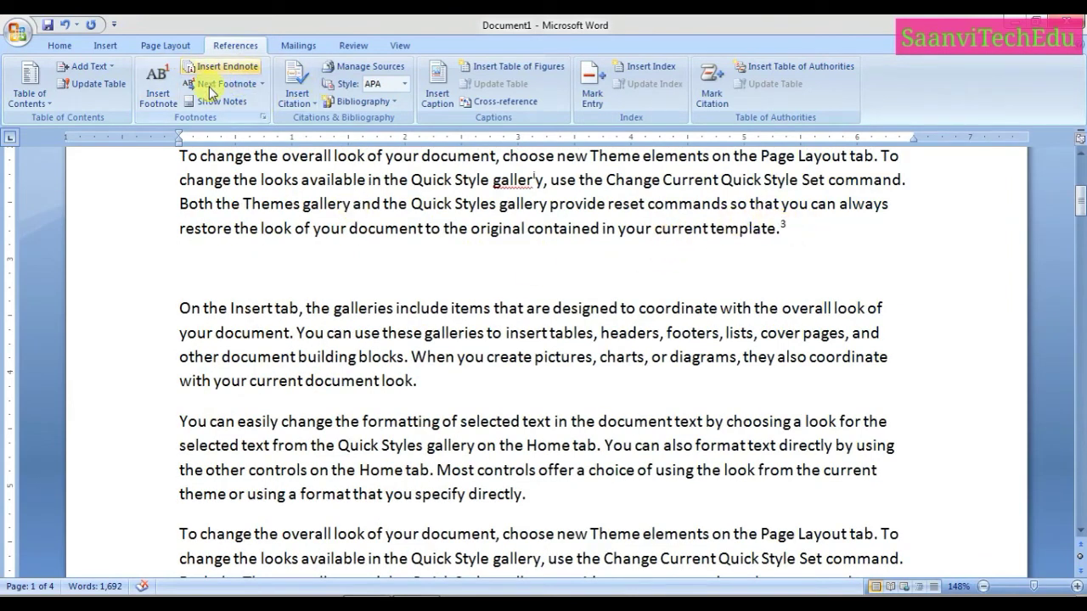
left_click(265, 87)
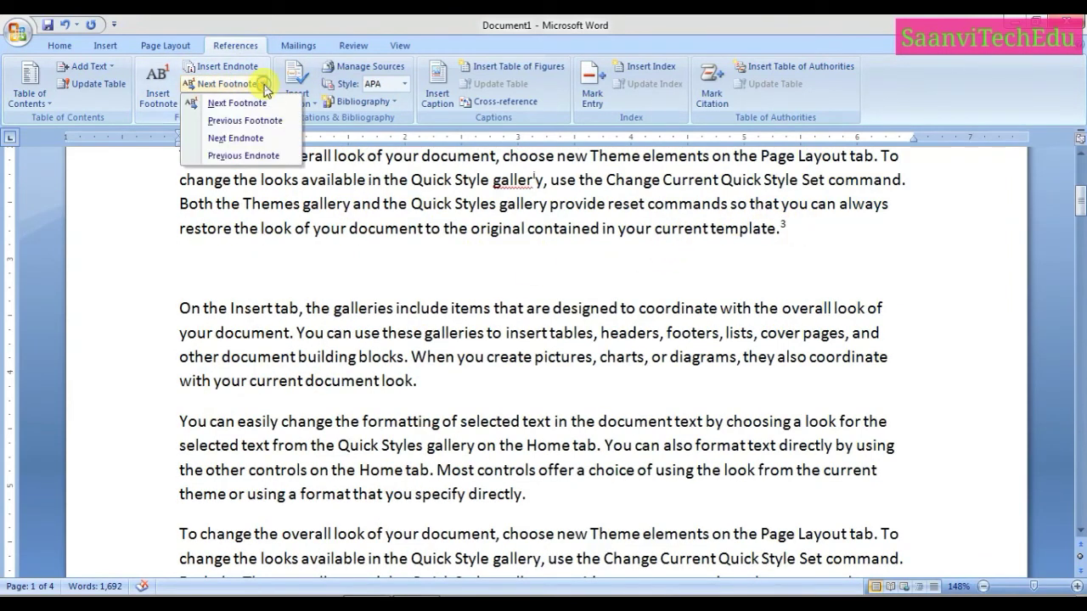
left_click(252, 121)
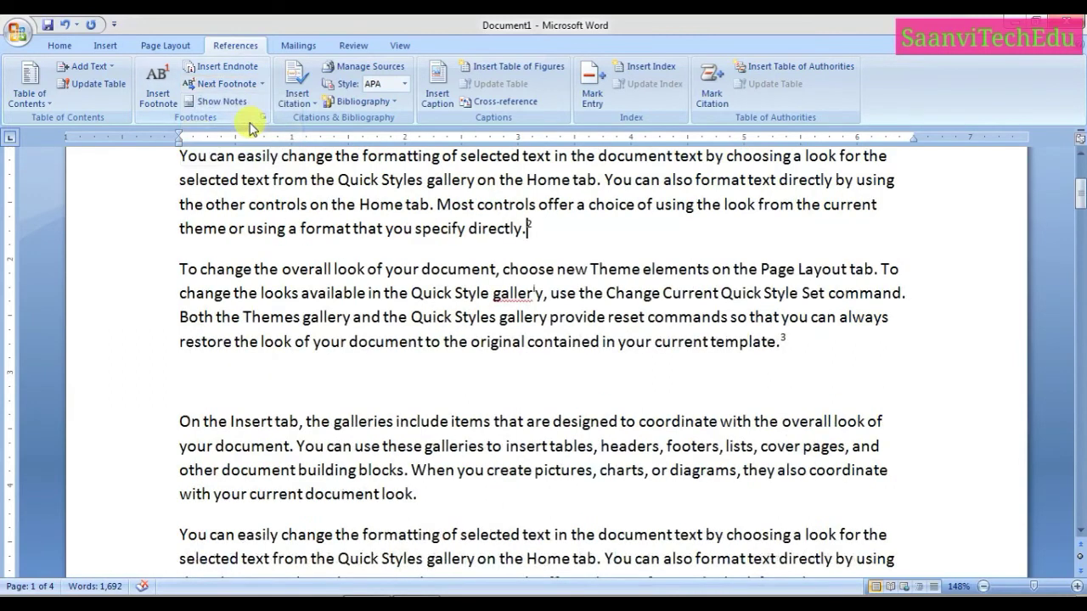
left_click(235, 87)
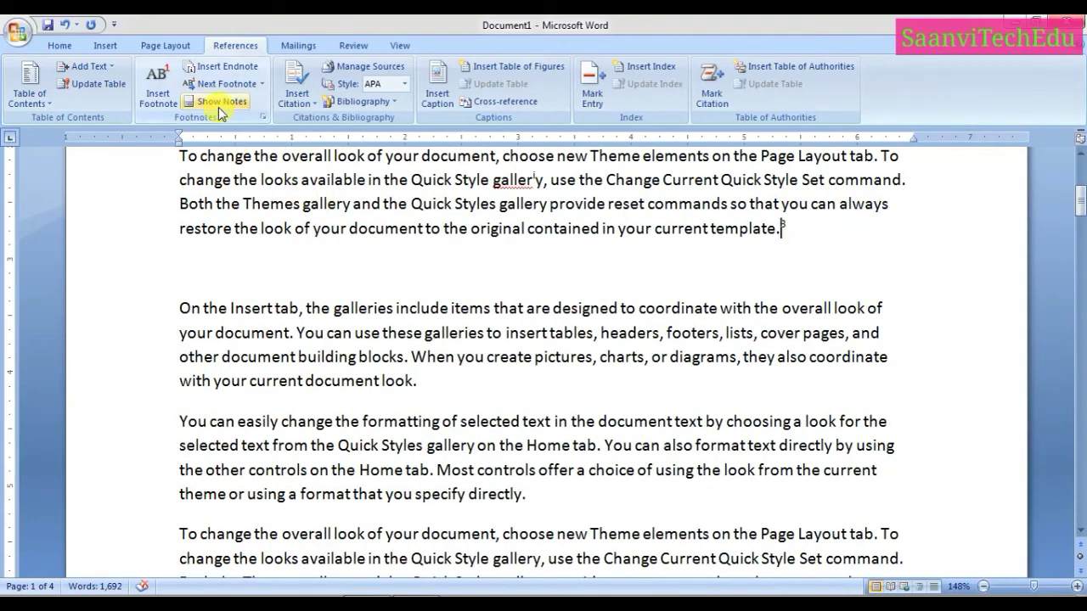
- Use Show Notes to jump to the endnote area on the last page
left_click(219, 102)
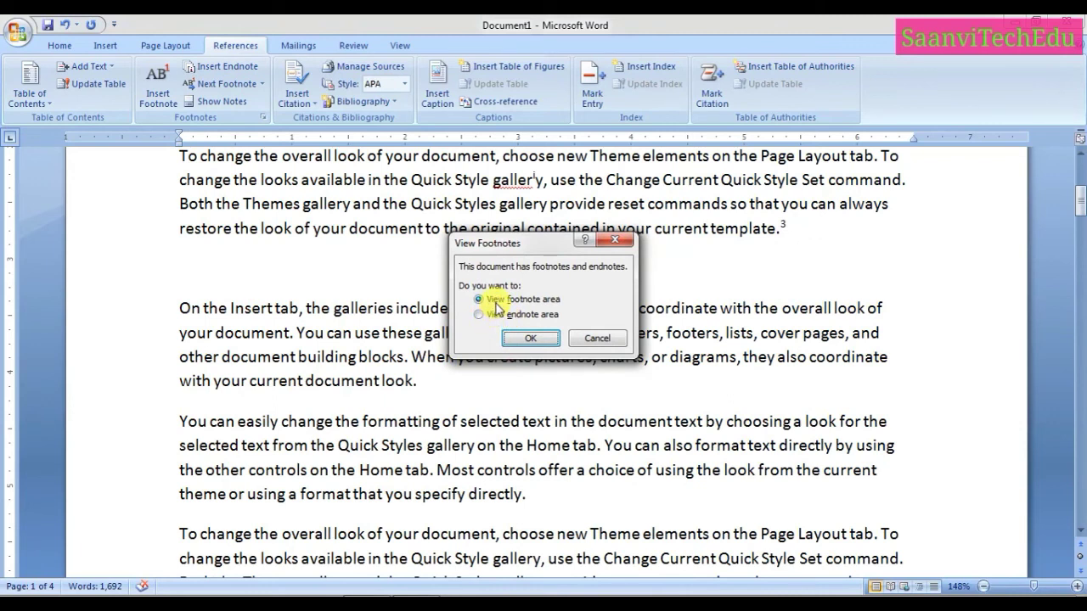
left_click(496, 315)
left_click(529, 338)
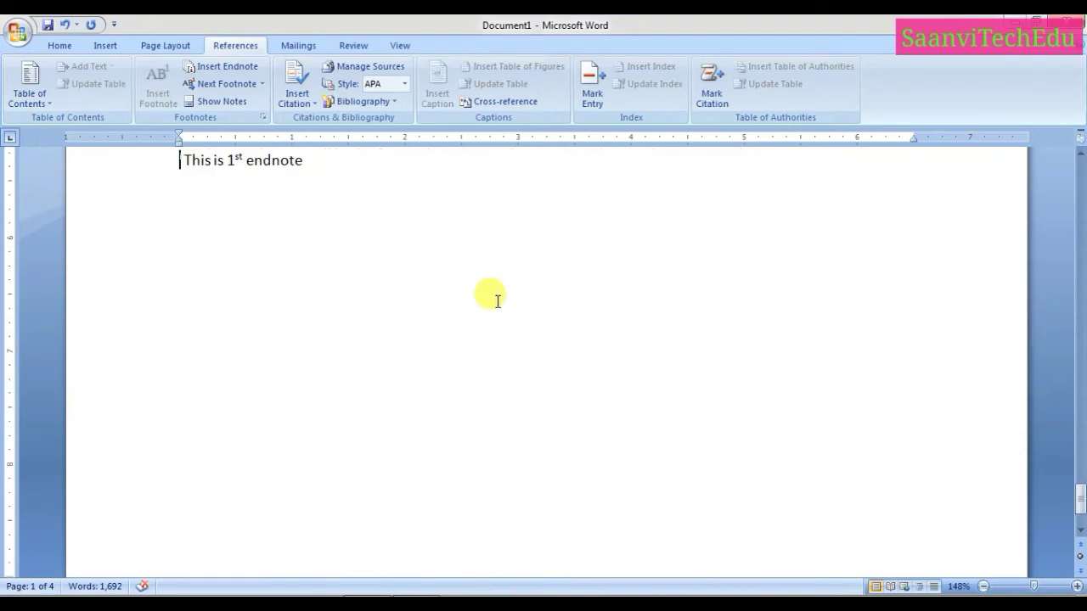
left_click_drag(1080, 497, 1080, 475)
left_click_drag(176, 448, 330, 452)
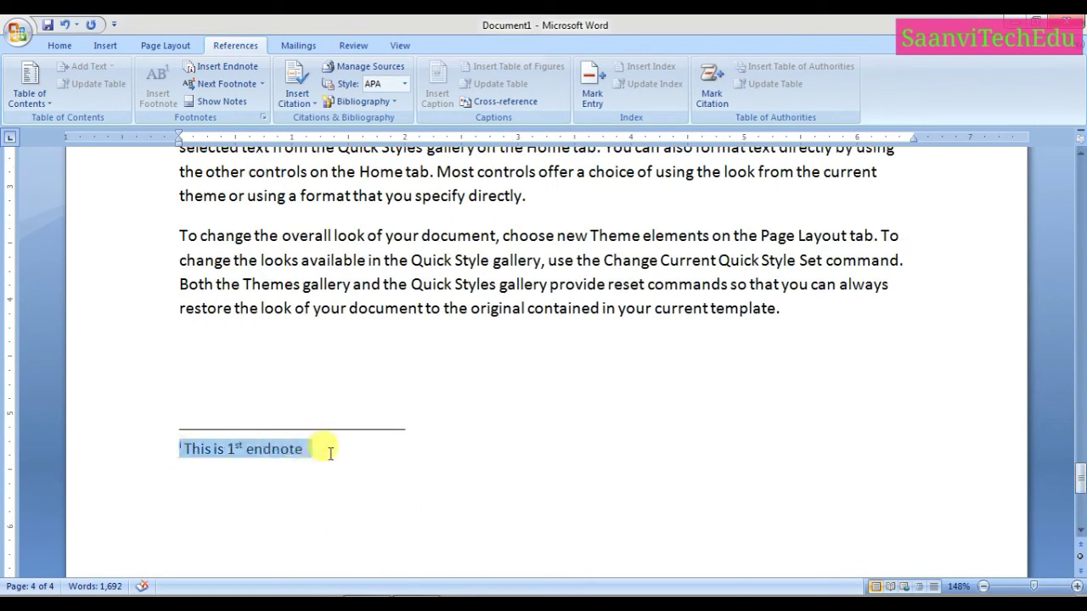
- Return to the endnote reference, then show the footnote area with page 1's three footnotes
left_click(218, 101)
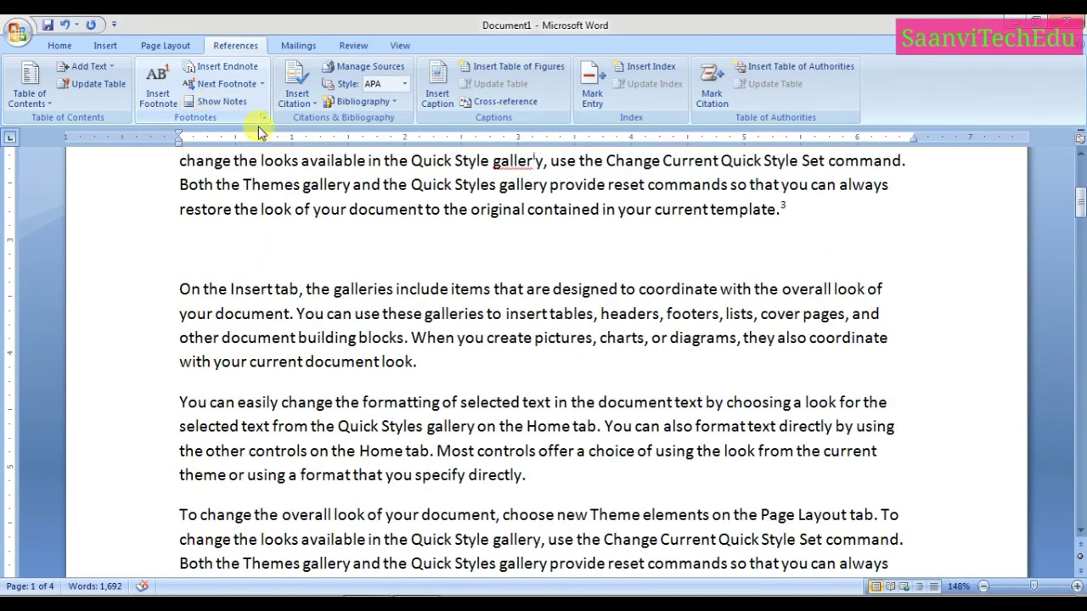
left_click(218, 101)
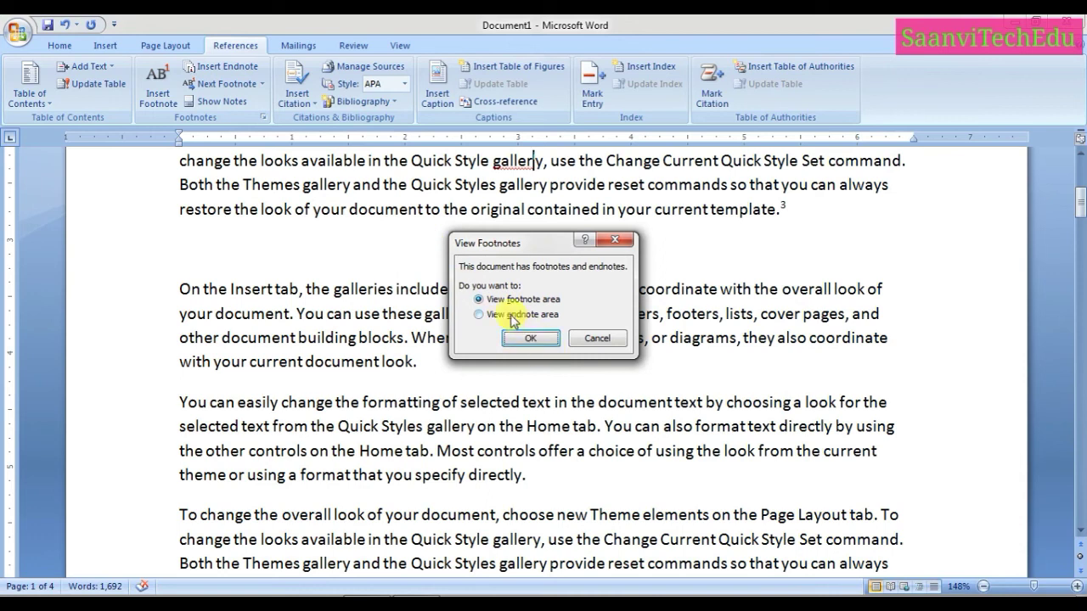
left_click(530, 338)
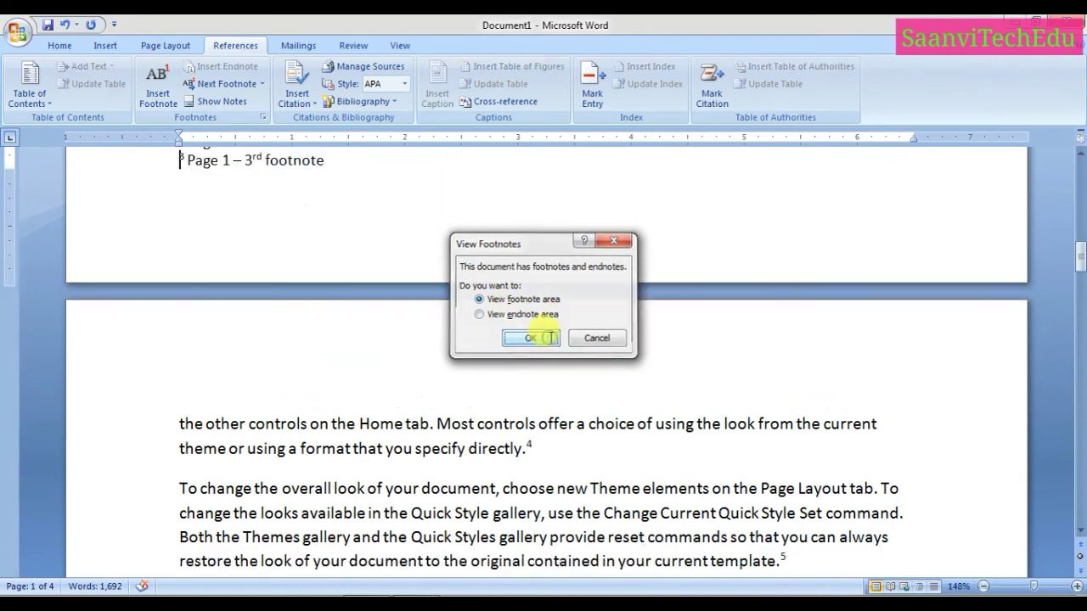
left_click_drag(1078, 268, 1078, 259)
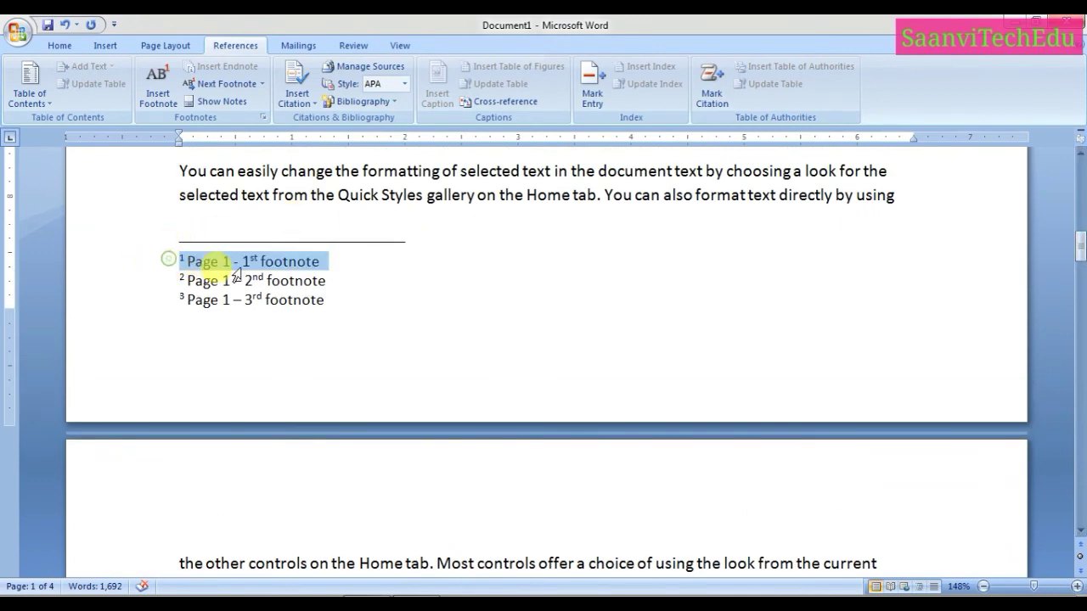
left_click_drag(166, 265, 293, 310)
left_click(356, 371)
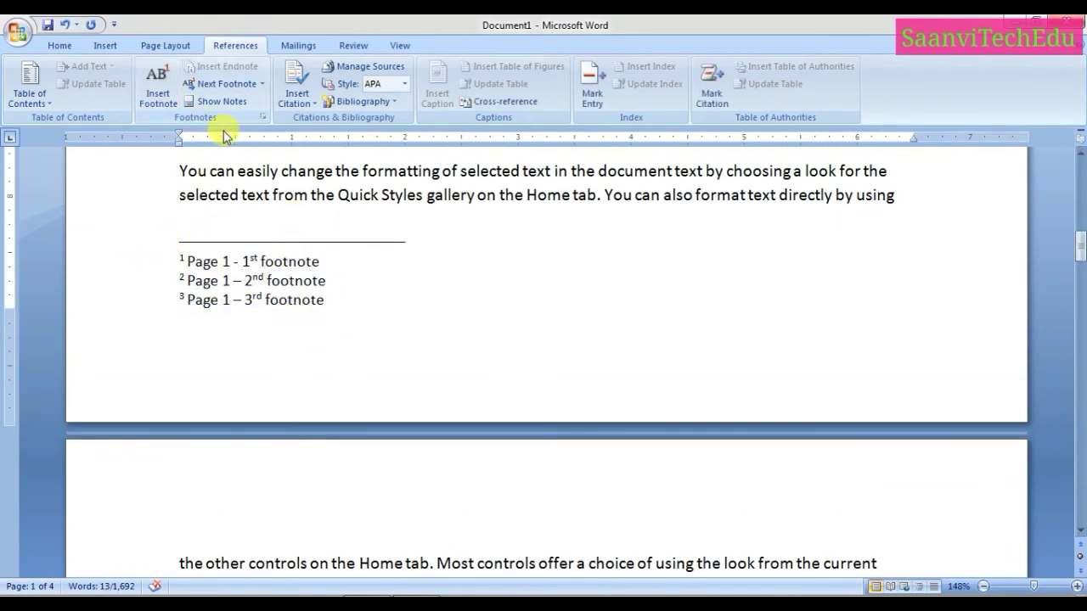